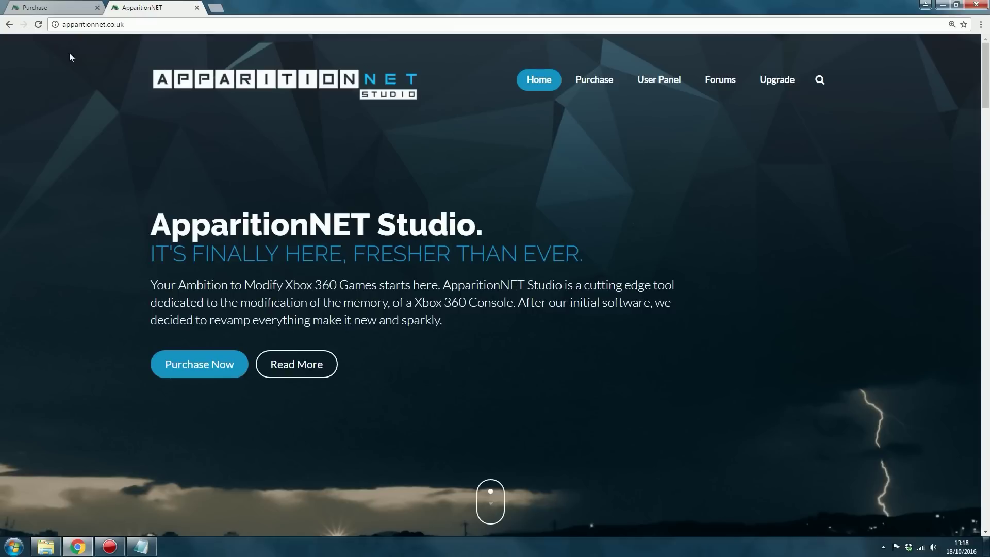
Check the home page pricing, then close the home tab and focus the $25 Purchase page's e-mail field
click(138, 28)
scroll(463, 456, down, 1)
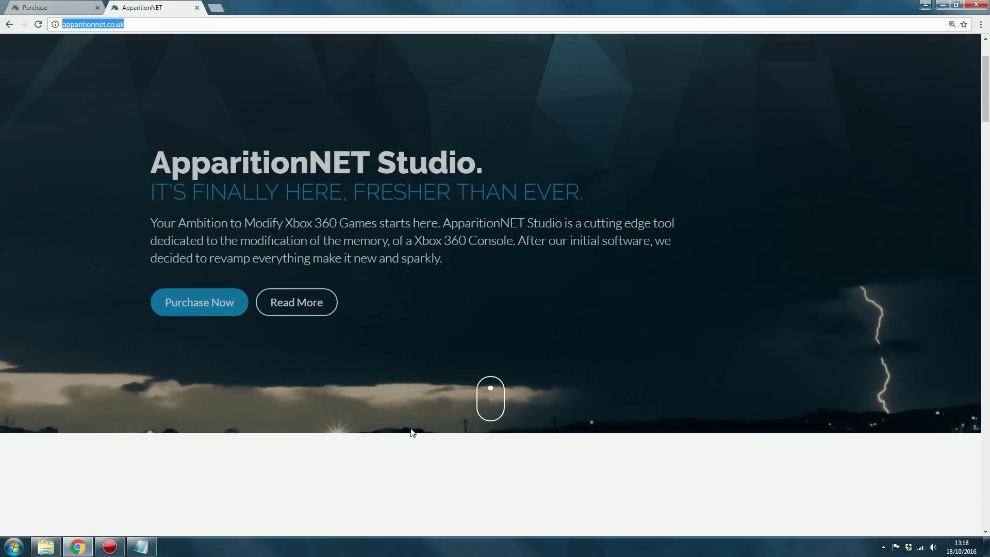
scroll(411, 431, up, 1)
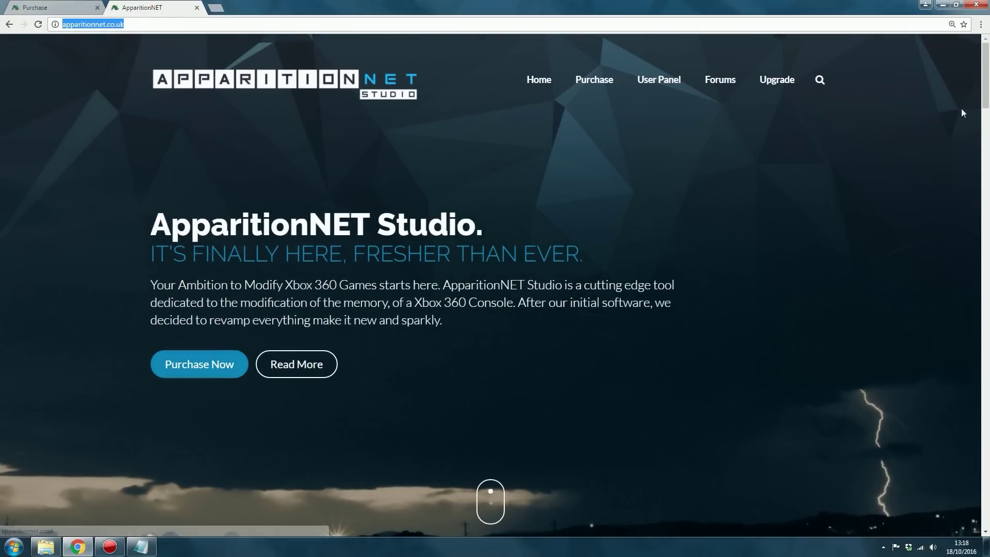
scroll(985, 149, down, 3)
drag(986, 149, 979, 417)
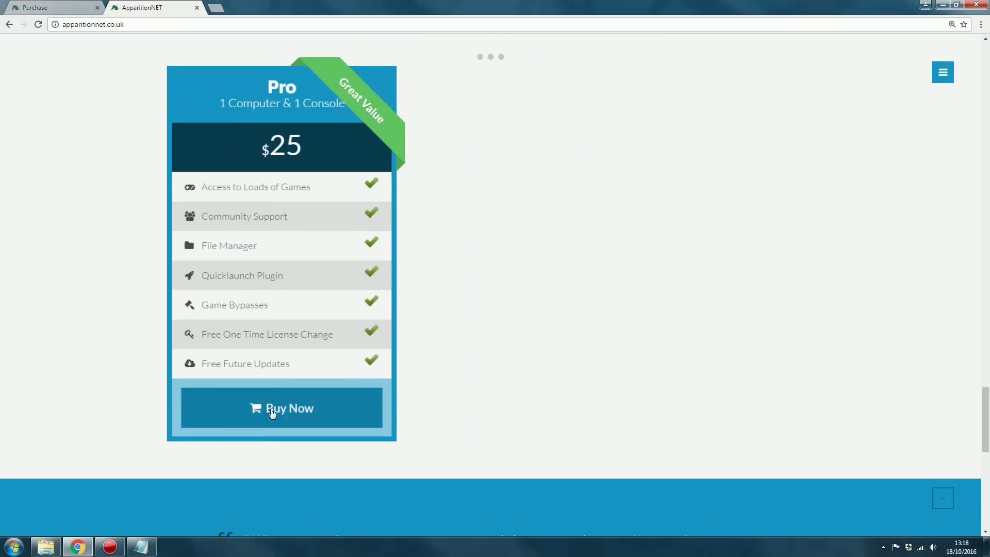
click(197, 9)
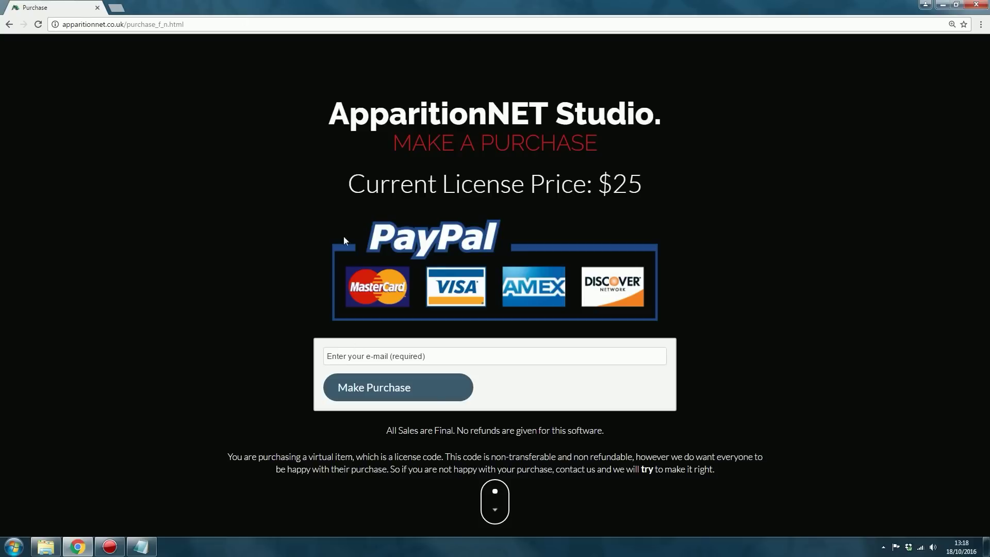
click(496, 357)
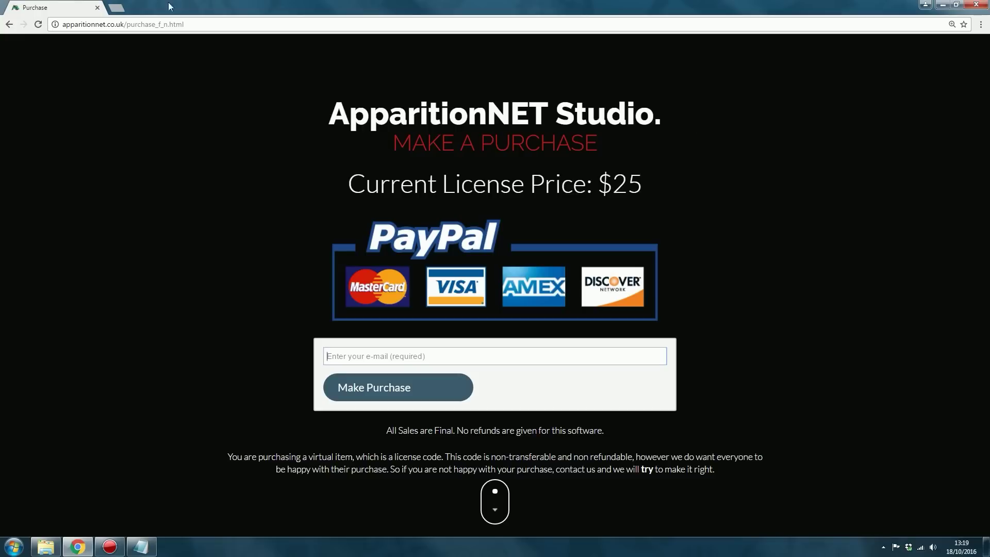
Open 10minutemail.com in a new browser tab
key(ctrl+t)
text(10minute)
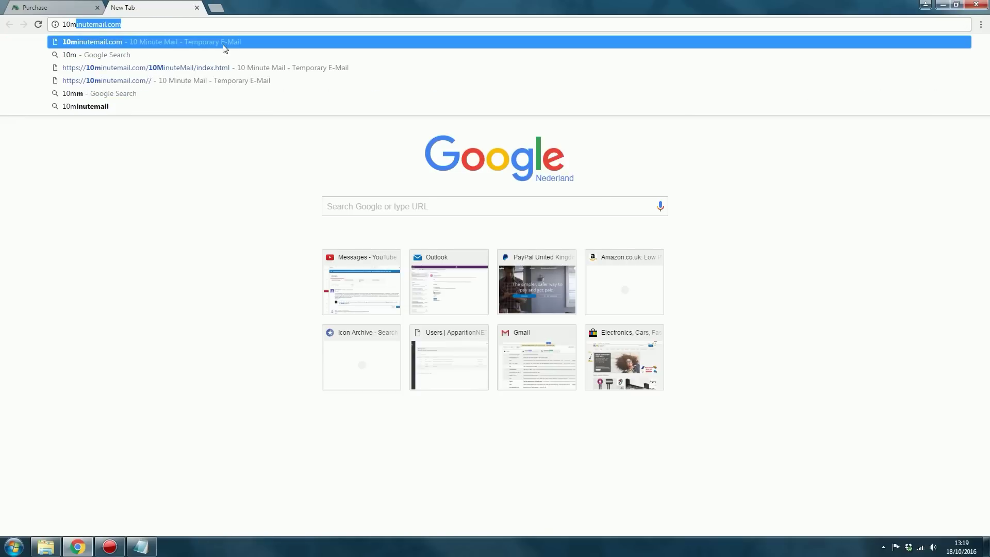
key(Return)
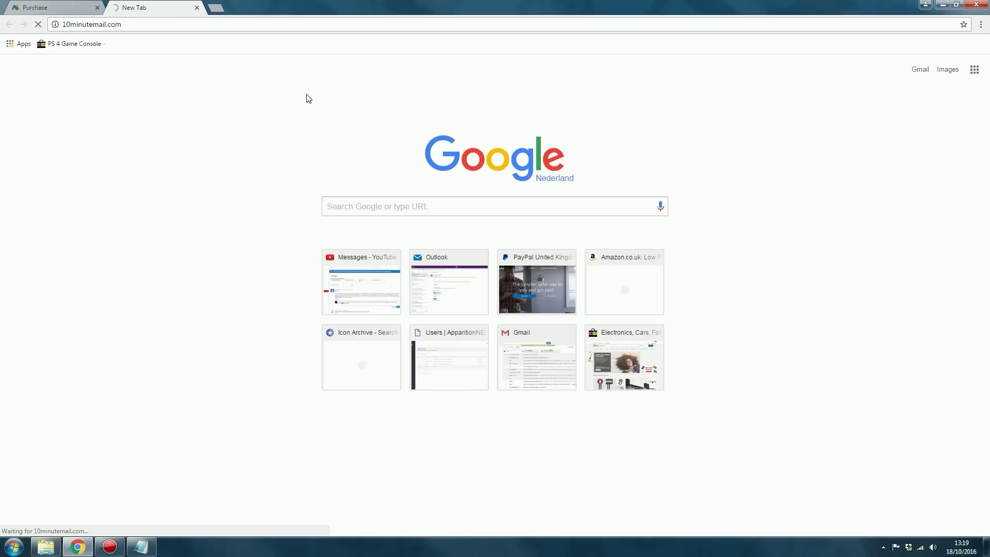
Copy the temporary e-mail address and go back to the Purchase tab
right_click(342, 168)
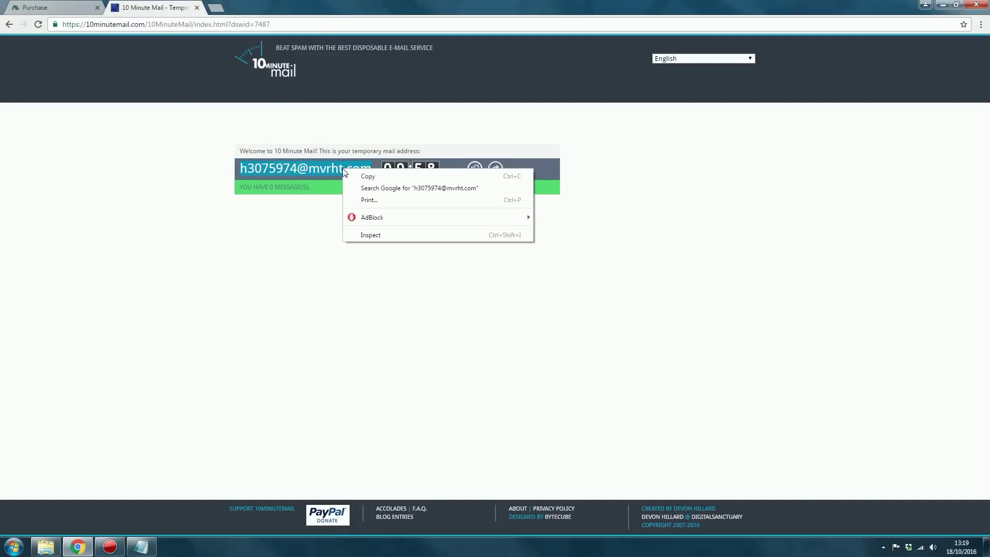
click(354, 172)
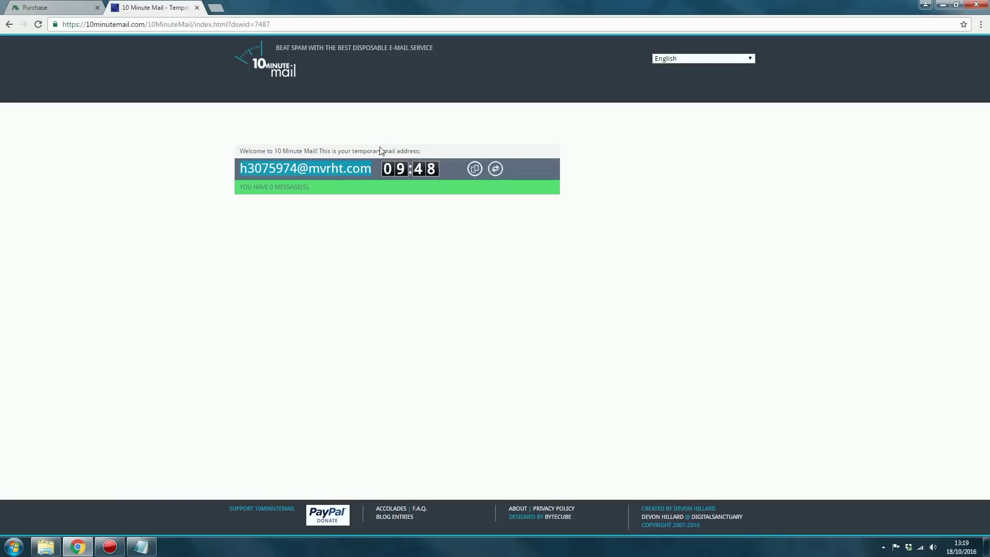
right_click(311, 168)
click(325, 176)
click(60, 7)
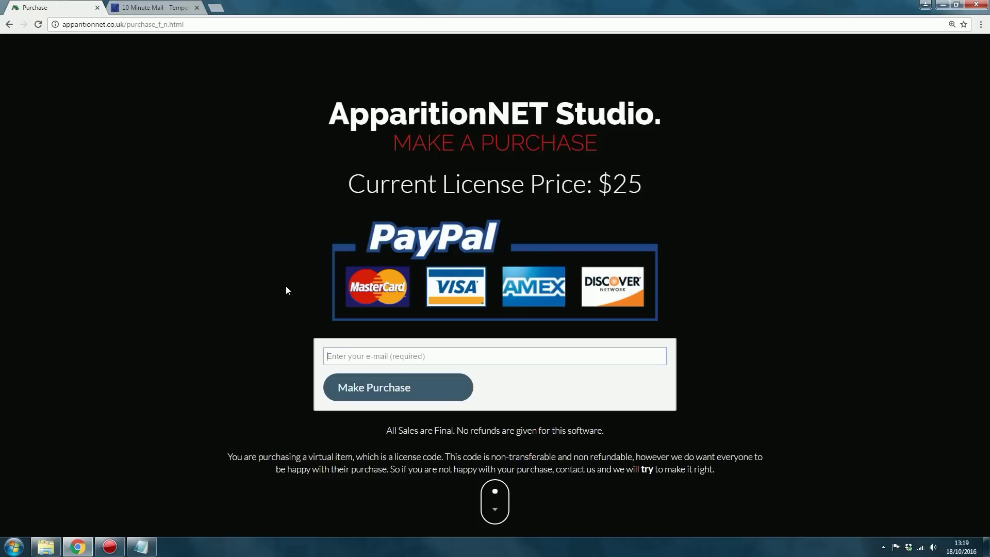
Paste the temporary address into the e-mail field and submit the 25.00 USD PayPal purchase
click(441, 349)
key(ctrl+v)
key(ctrl+a)
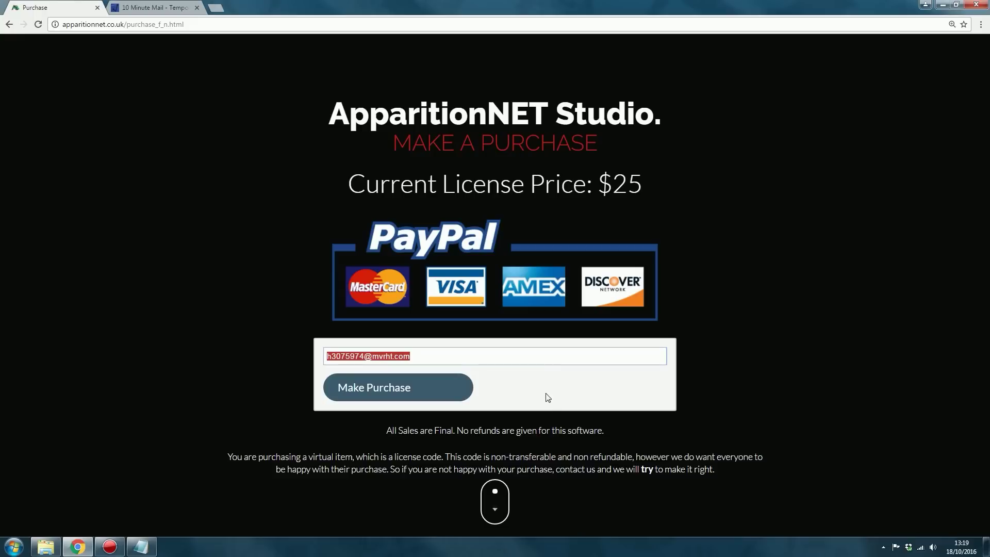
click(486, 355)
click(363, 392)
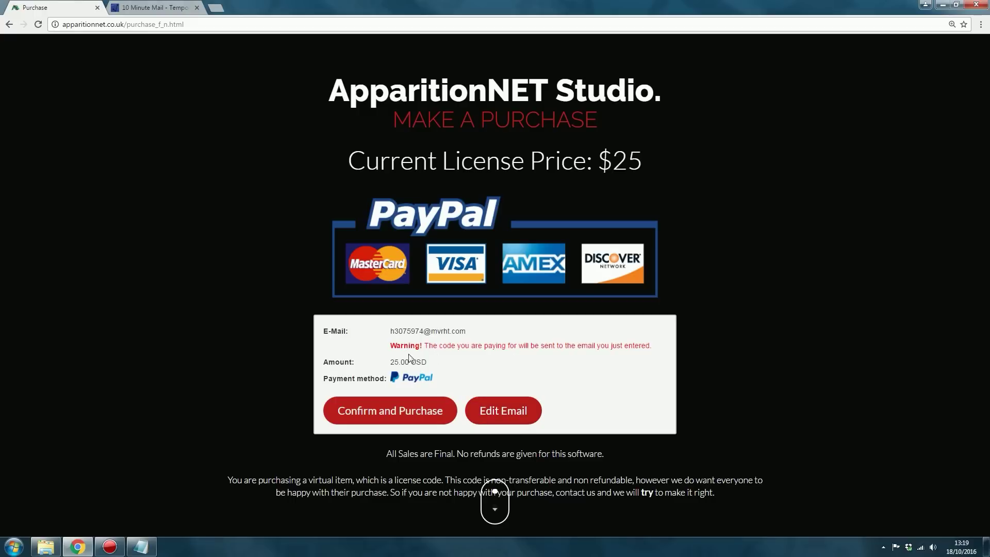
drag(393, 331, 454, 332)
triple_click(473, 334)
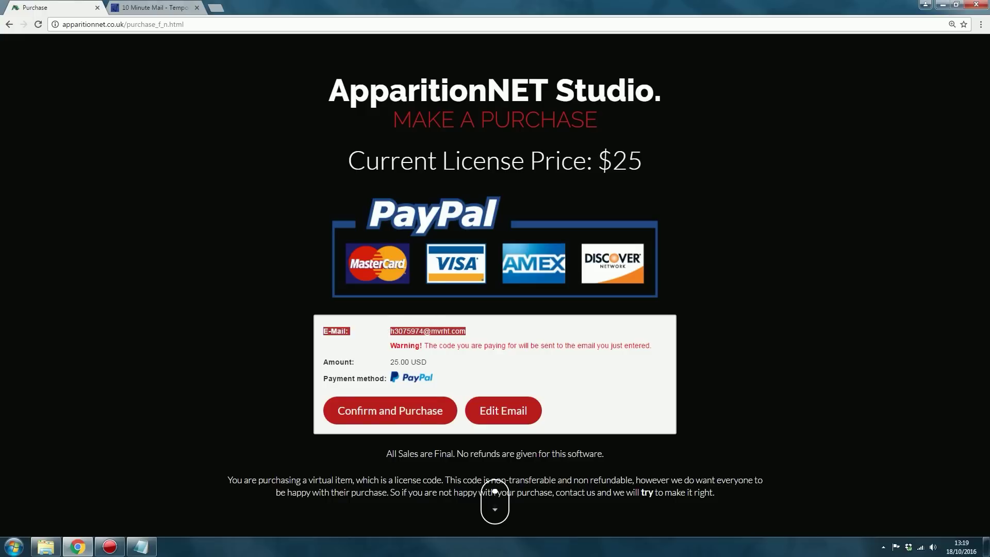
Clear the E-Mail row selection on the purchase confirmation summary
click(498, 334)
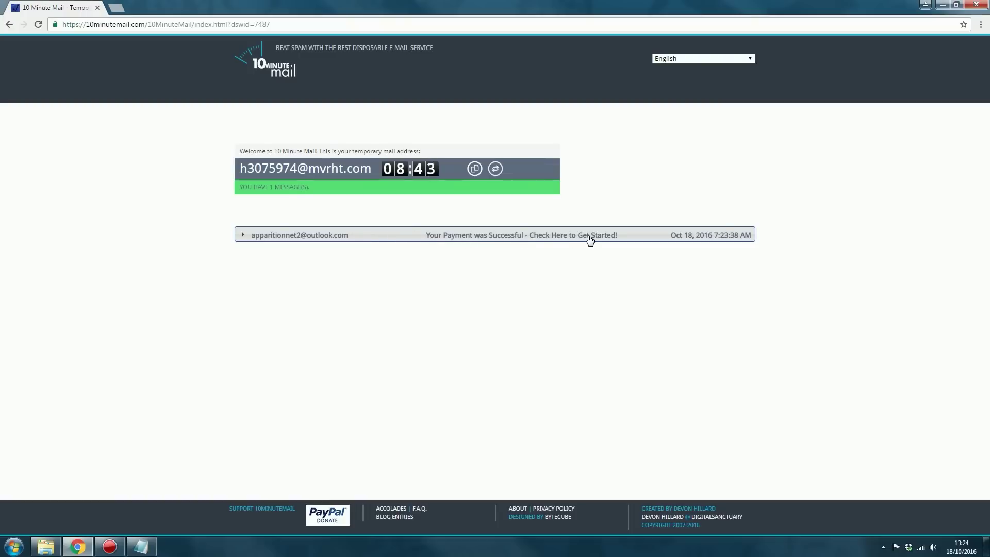
Open the payment e-mail and its mega.nz download link in a new tab
click(458, 237)
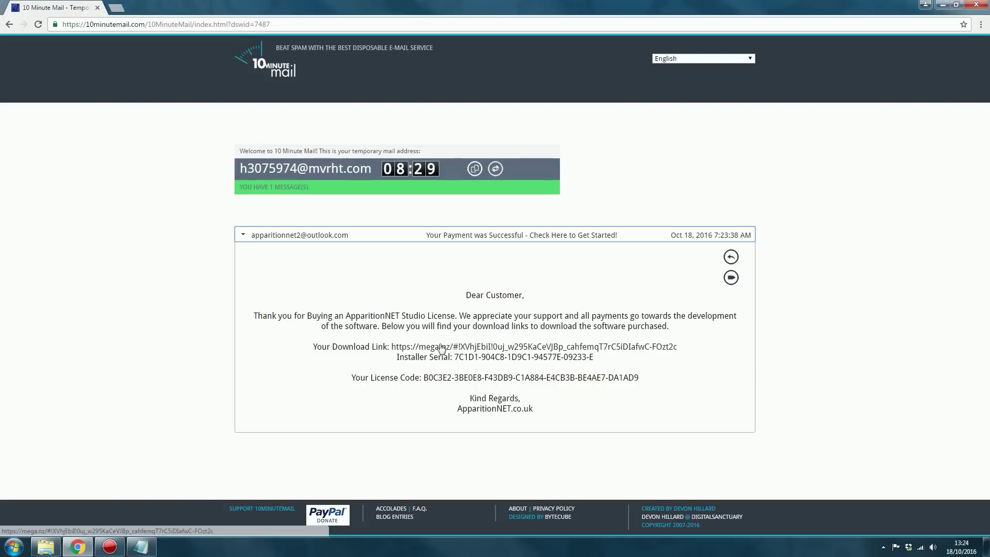
right_click(520, 350)
click(566, 355)
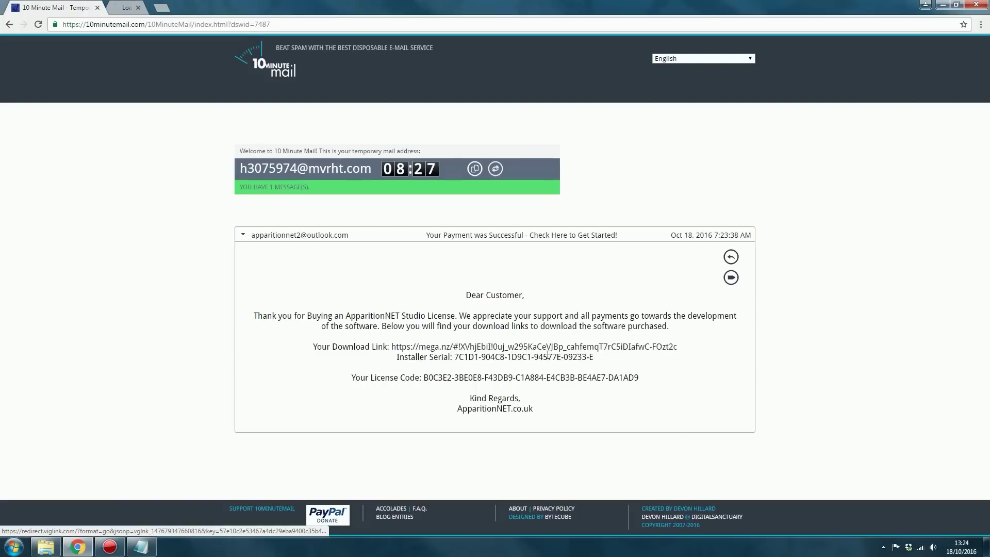
key(ctrl+Tab)
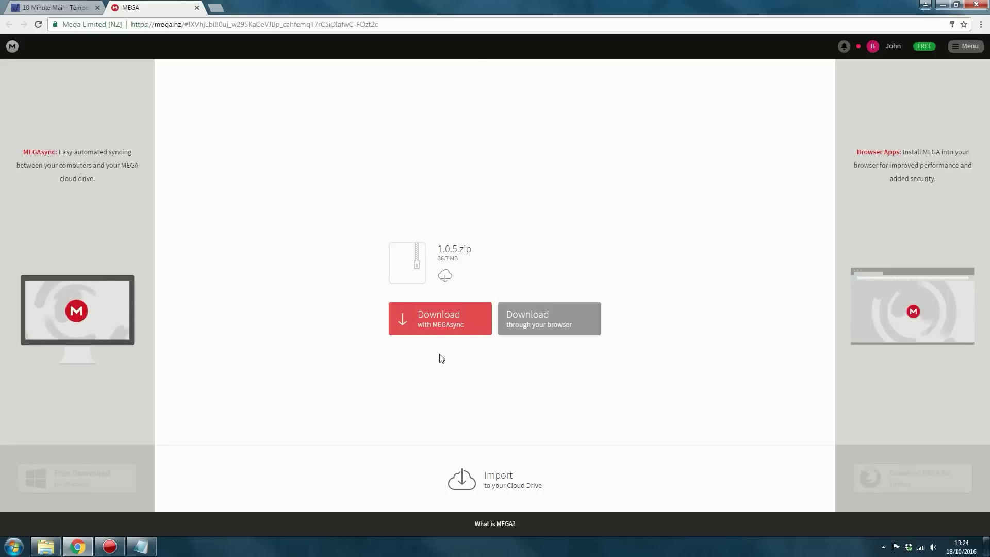
Download 1.0.5.zip from MEGA through the browser
click(550, 328)
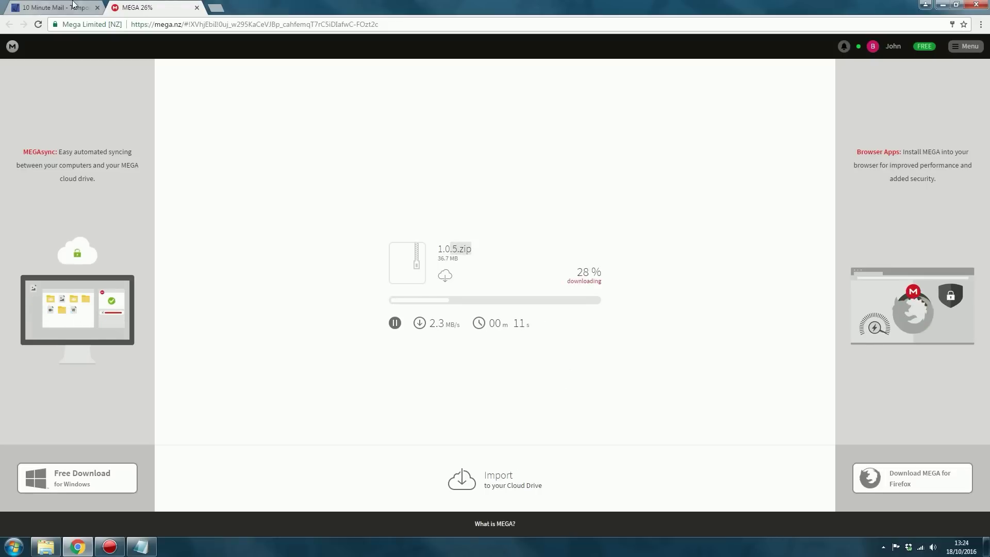
Return to the payment e-mail and select its body text, including the installer serial
key(ctrl+shift+Tab)
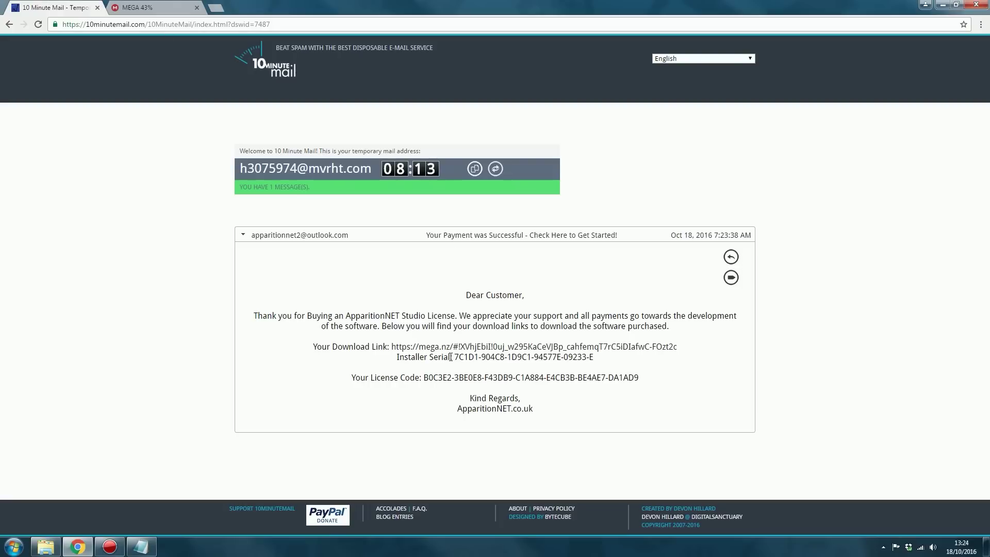
drag(455, 356, 605, 357)
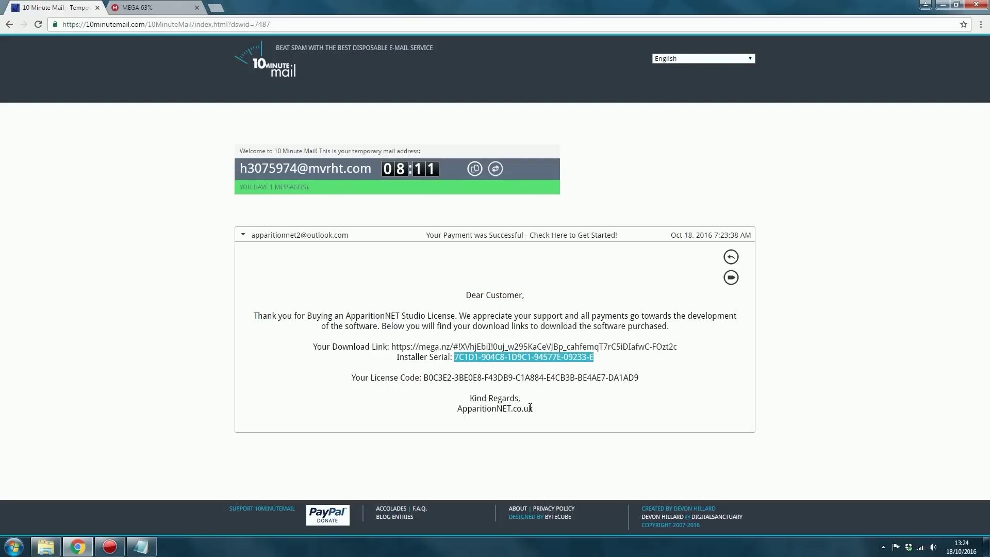
drag(537, 413, 376, 285)
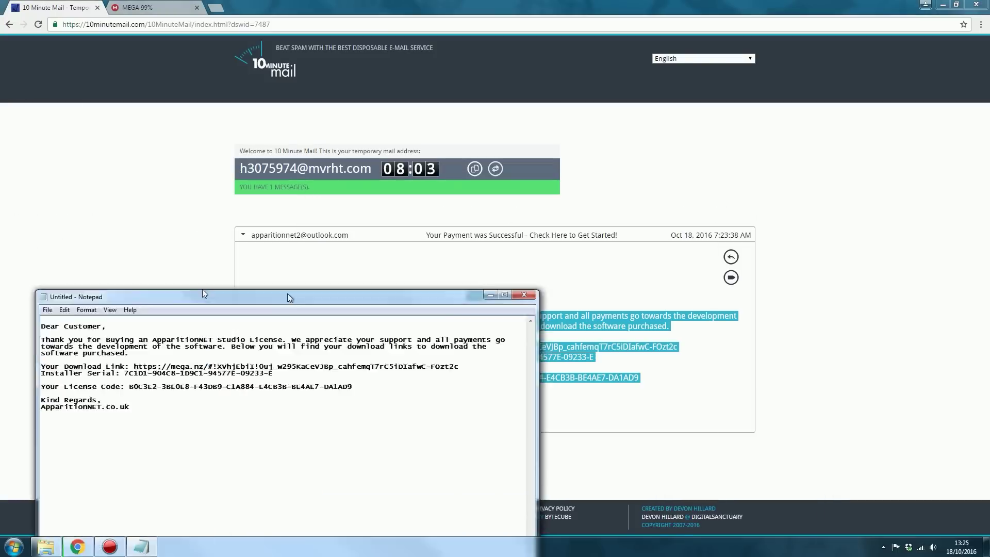
Open the downloaded 1.0.5 archive in WinRAR and dismiss the licence reminder
click(419, 309)
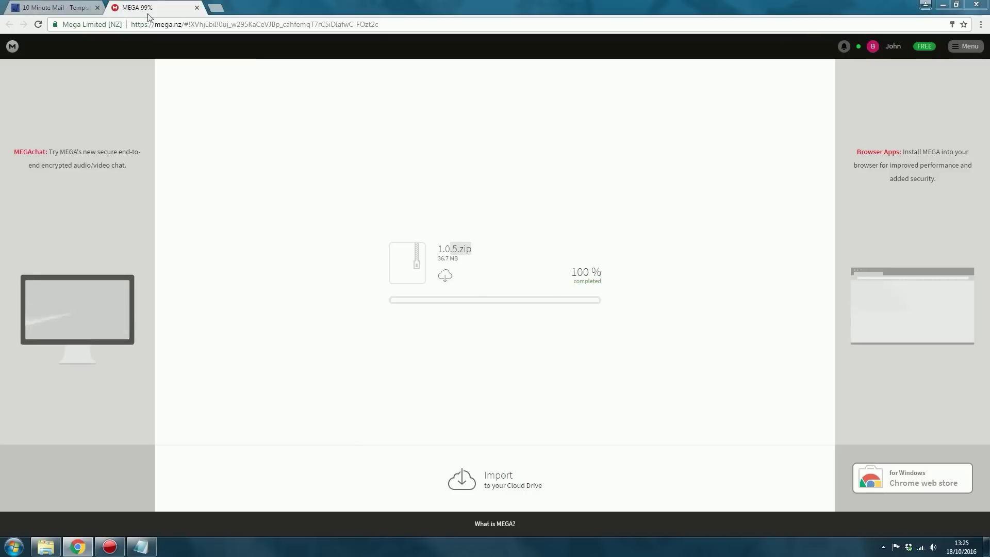
drag(442, 121, 384, 101)
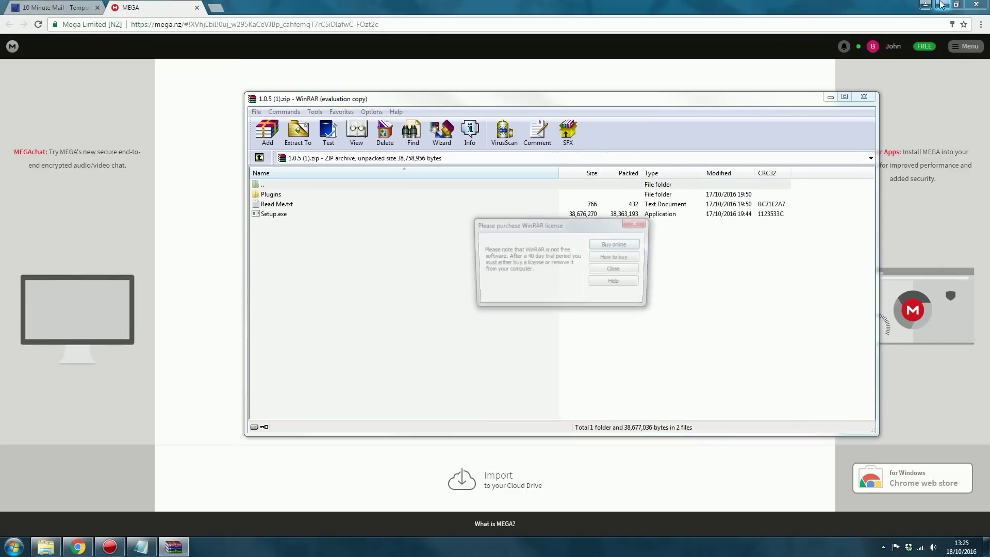
key(Escape)
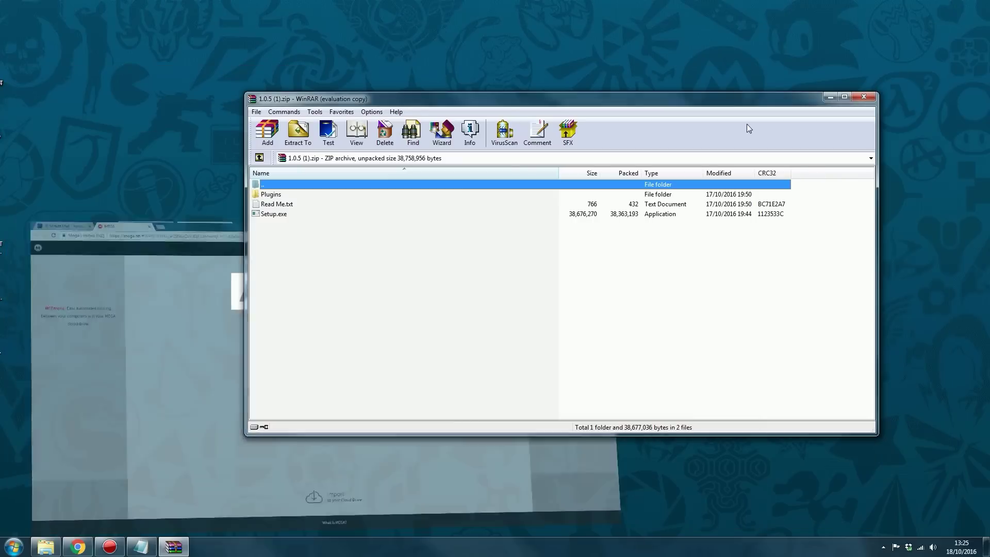
drag(464, 98, 573, 100)
Extract Setup.exe to the desktop, replacing the existing file, and run it
click(383, 217)
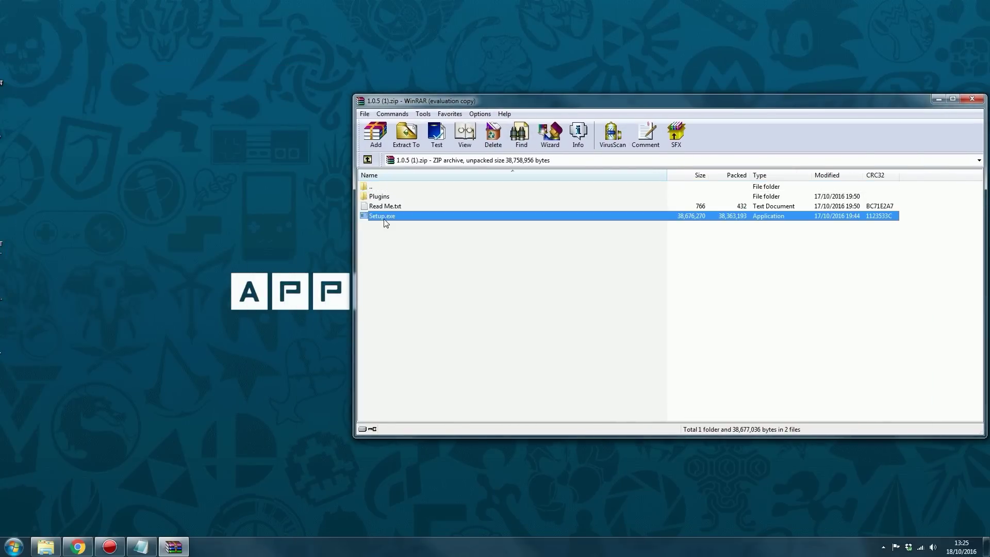
drag(384, 223, 452, 251)
drag(155, 115, 181, 77)
click(407, 195)
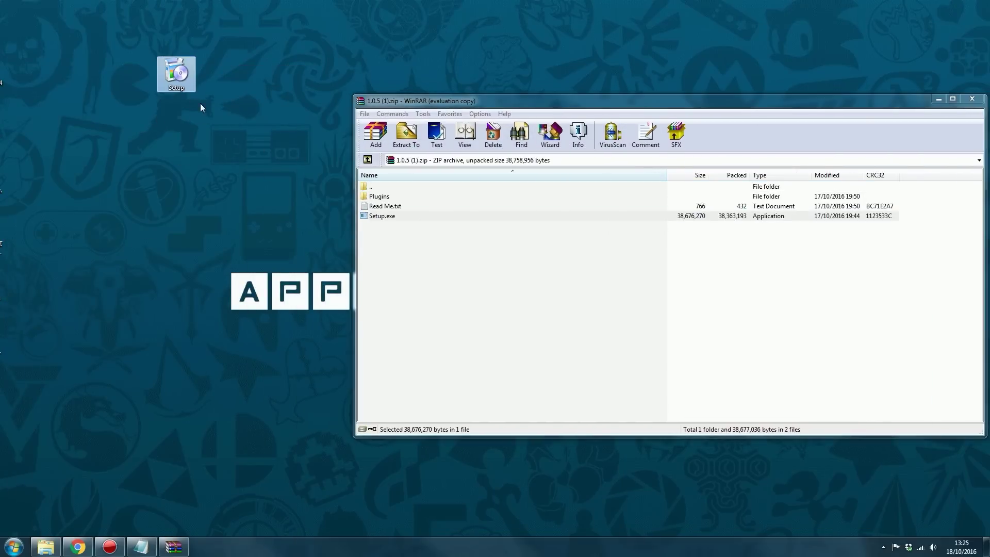
double_click(177, 72)
click(524, 282)
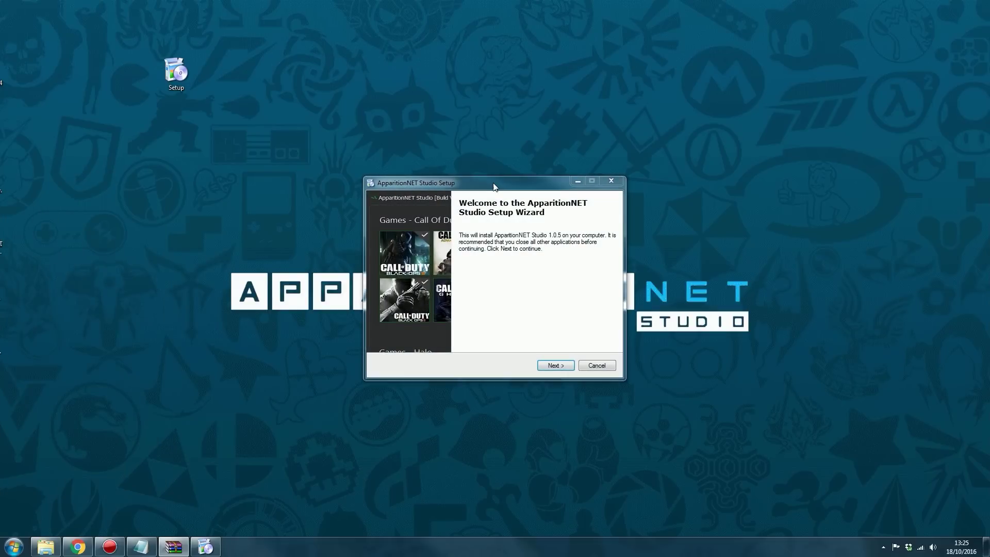
Enter the emailed installer serial into the setup wizard's Serial Number field
drag(494, 187, 458, 156)
click(520, 335)
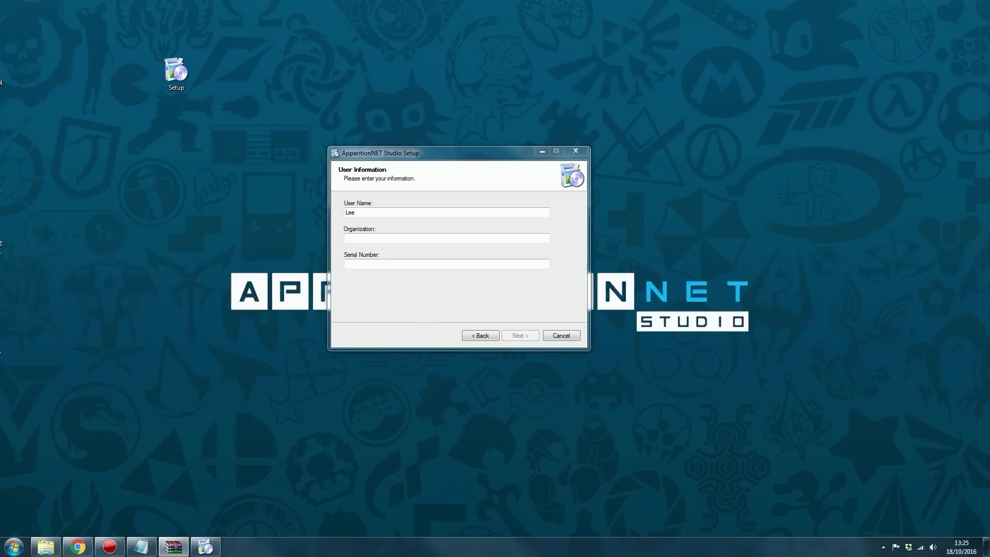
click(77, 546)
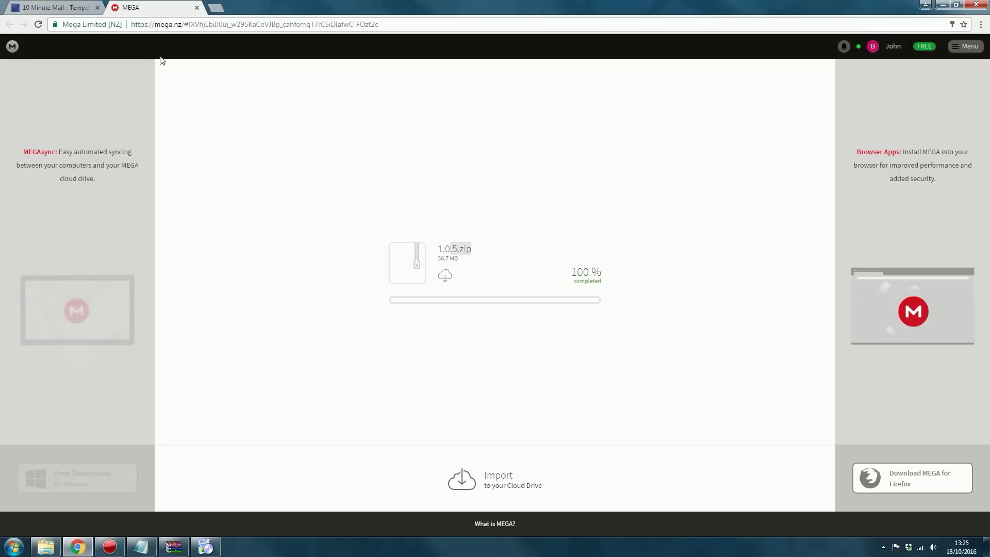
click(72, 9)
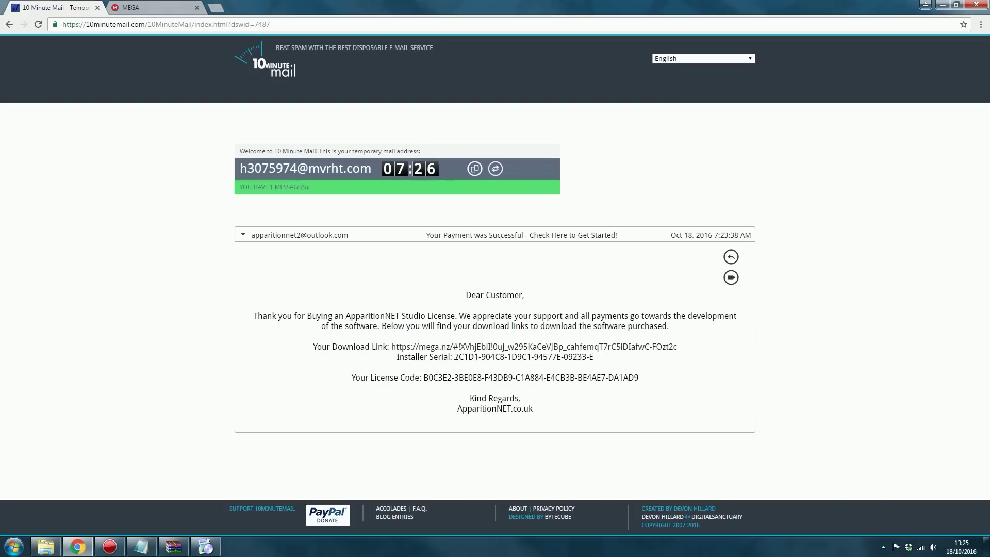
drag(454, 357, 598, 360)
key(ctrl+c)
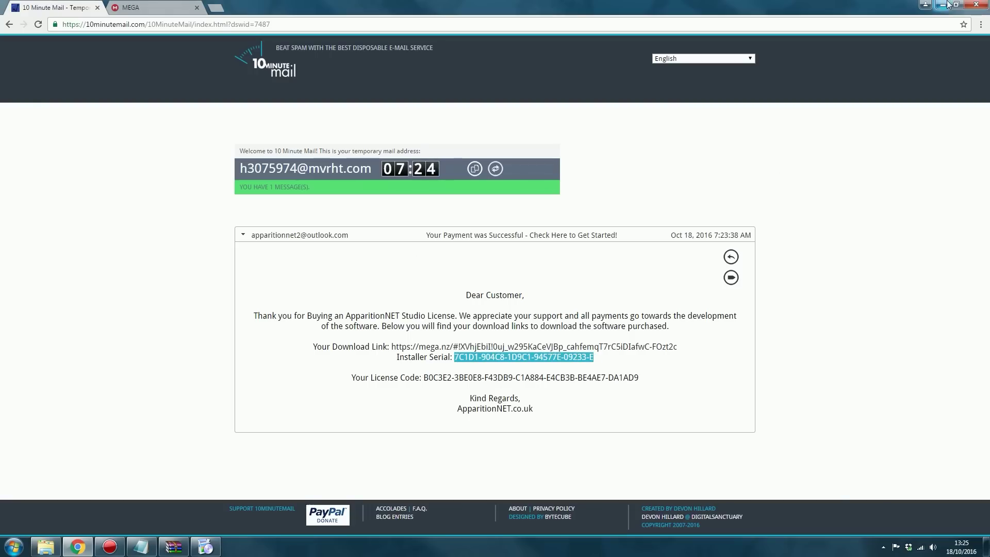
click(942, 5)
click(449, 262)
key(ctrl+v)
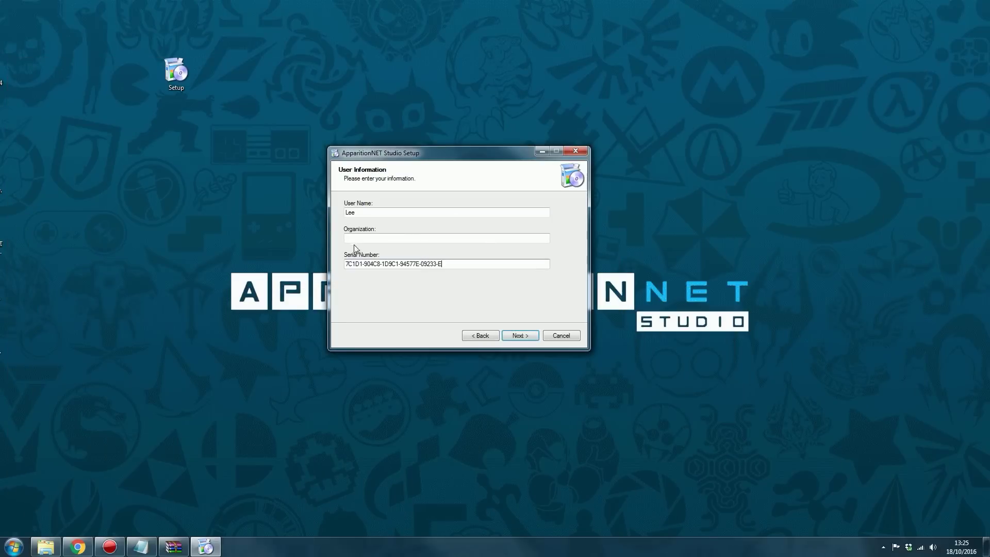
click(519, 337)
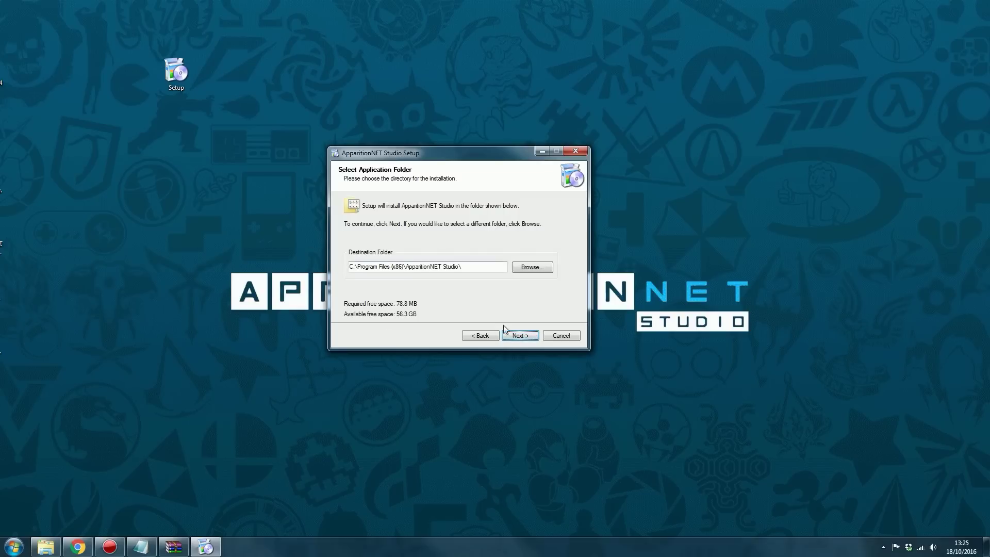
Keep the default install folder and install with a desktop icon
drag(421, 266, 404, 268)
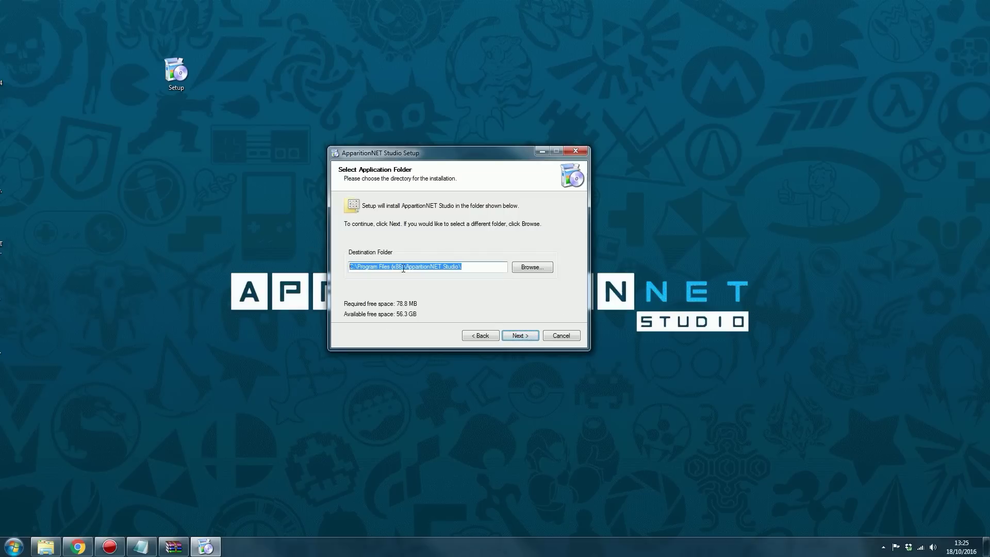
drag(442, 159, 469, 159)
click(509, 269)
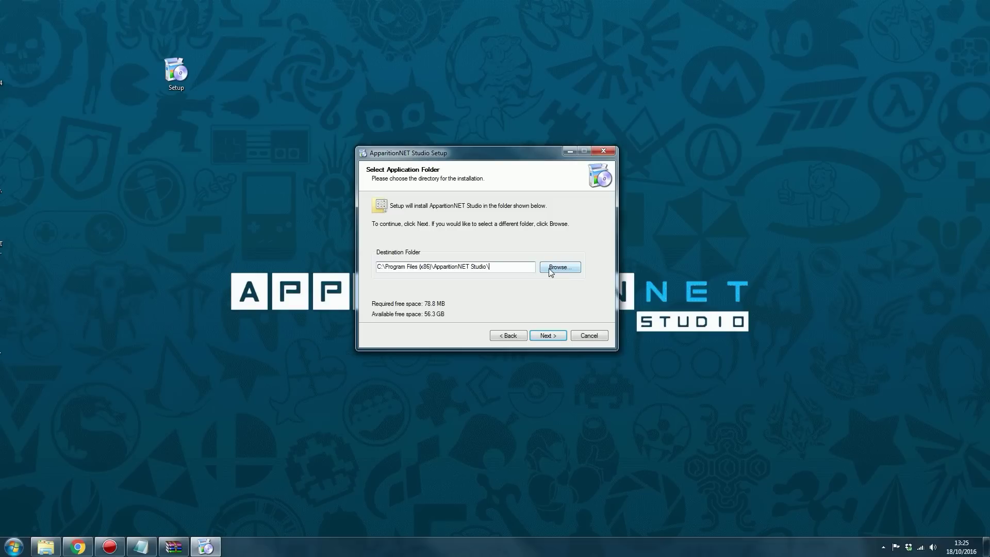
drag(505, 265, 376, 267)
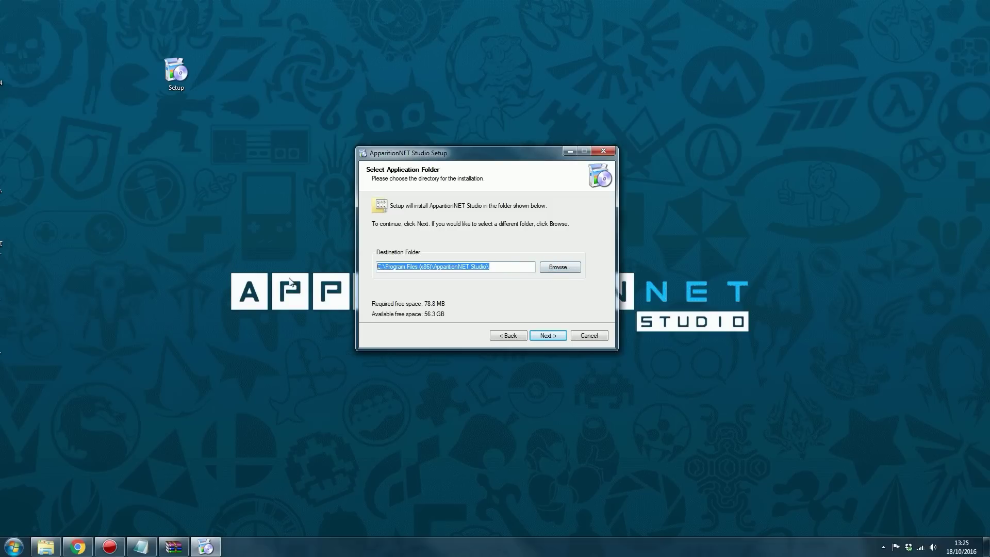
click(512, 270)
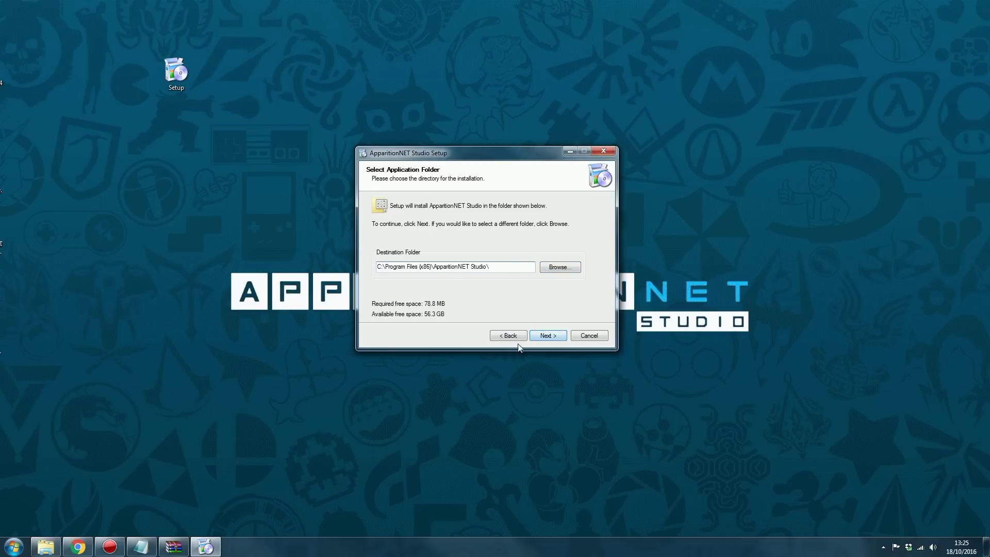
click(548, 335)
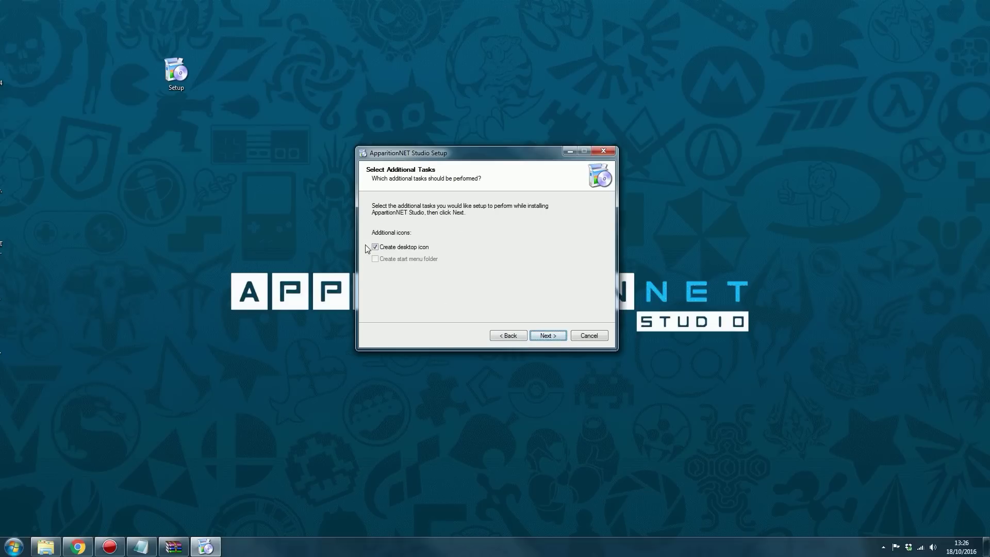
click(547, 335)
click(547, 335)
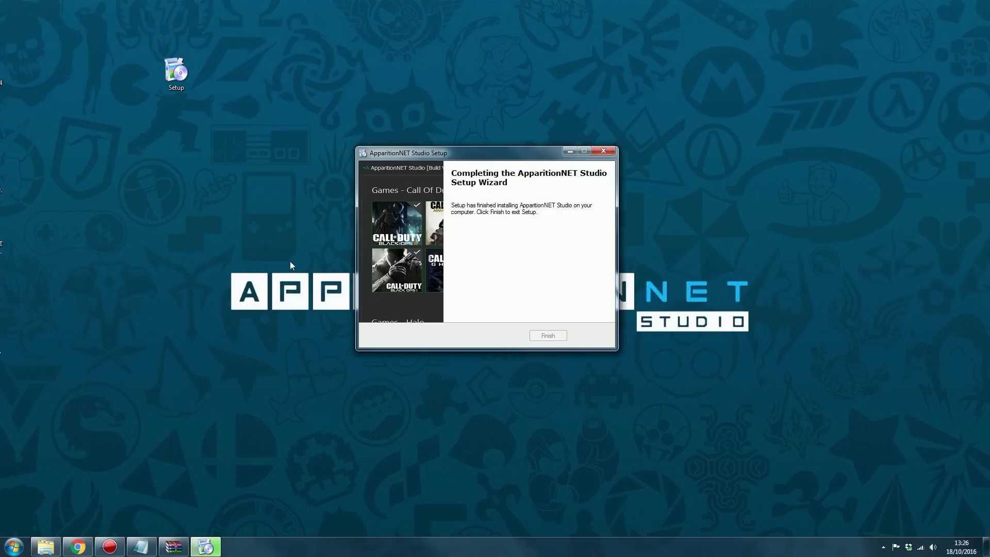
Close the installer, move the ApparitionNET Studio icon top-left and delete the Setup icon
click(547, 334)
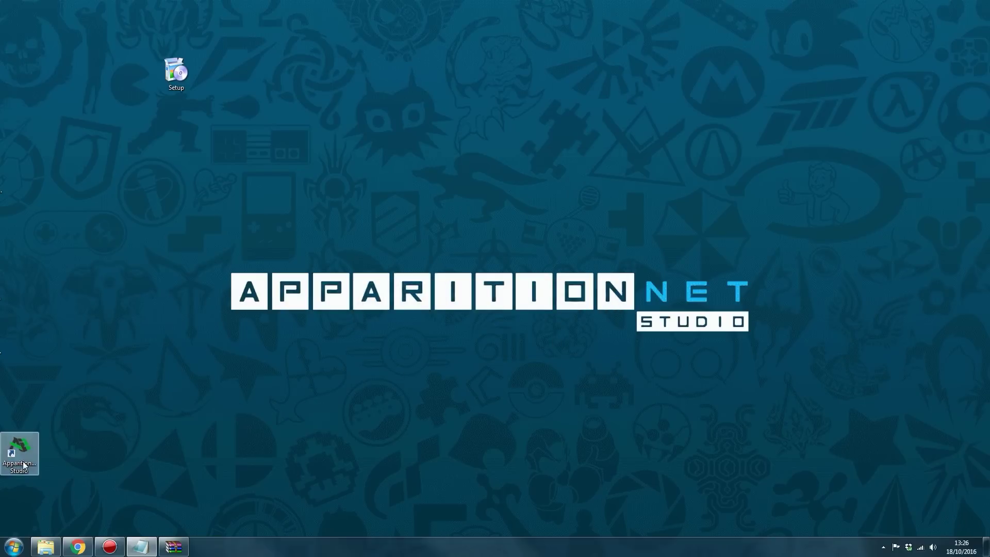
drag(23, 459, 30, 32)
drag(176, 73, 251, 175)
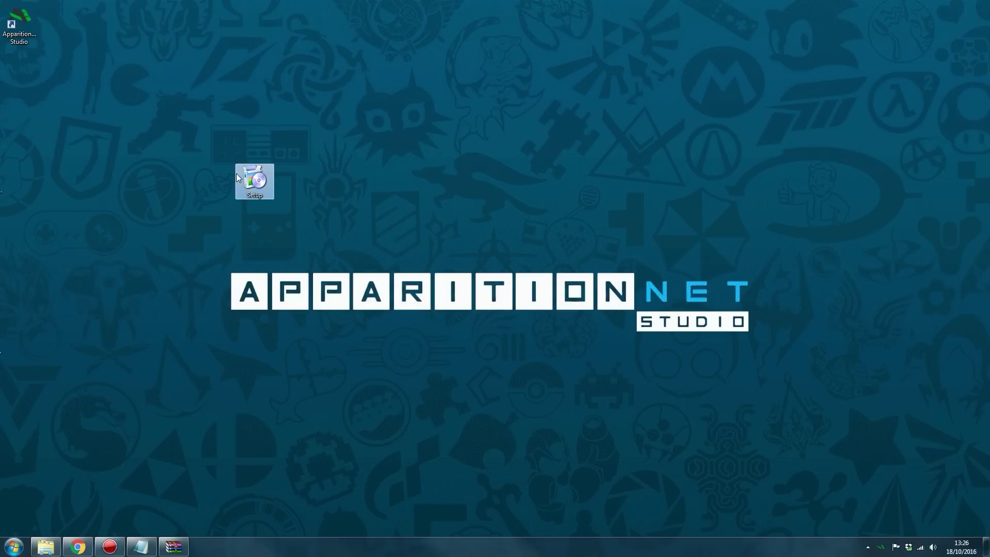
key(Delete)
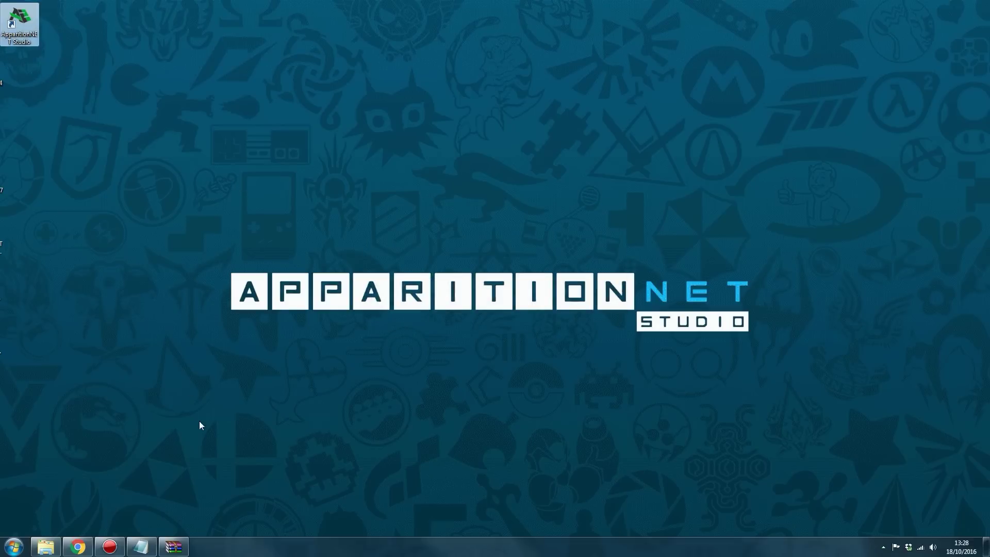
Drag the Plugins folder from the 1.0.5 archive onto the desktop and close WinRAR
click(199, 421)
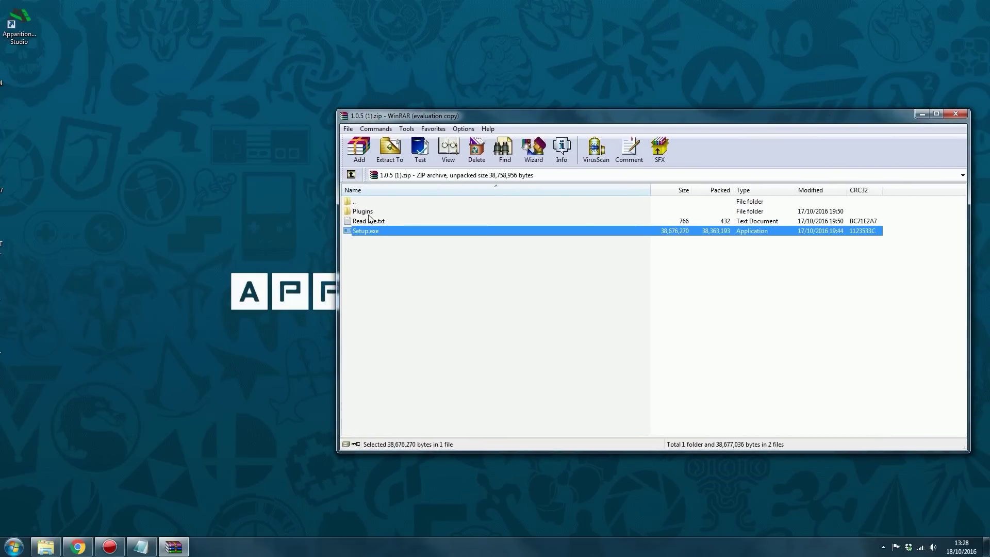
drag(368, 212, 198, 123)
click(955, 113)
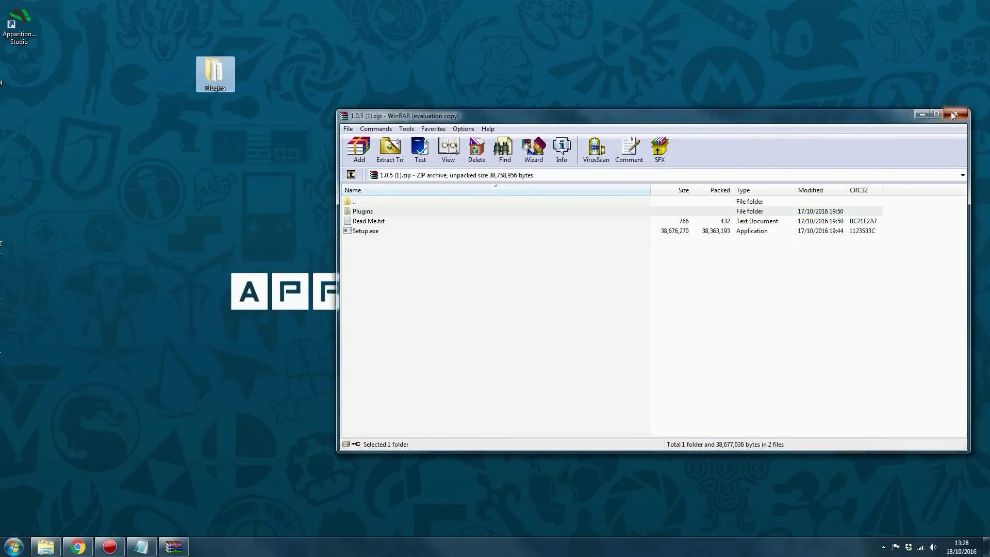
Launch Xbox 360 Neighborhood from the Microsoft Xbox 360 SDK programs
click(13, 546)
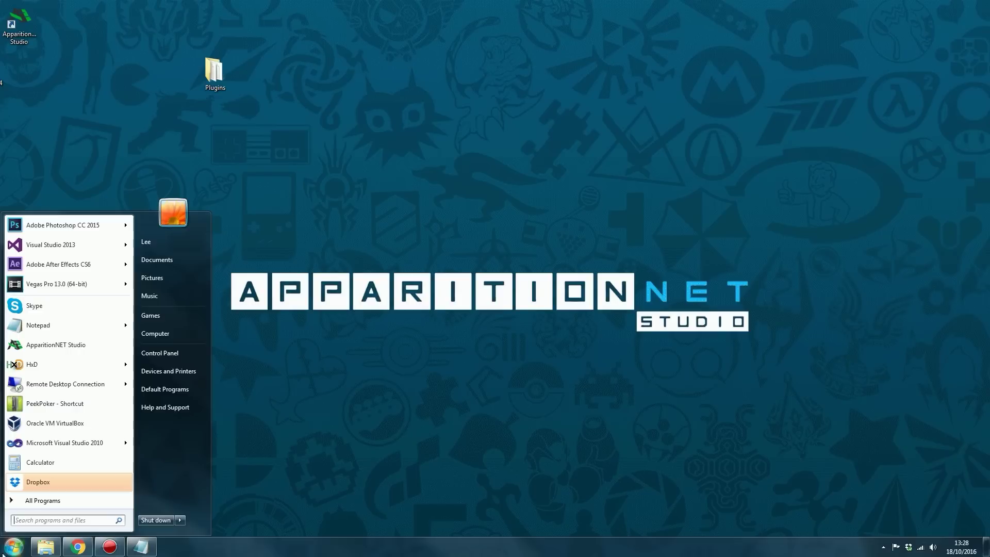
click(66, 500)
scroll(82, 314, down, 2)
click(78, 260)
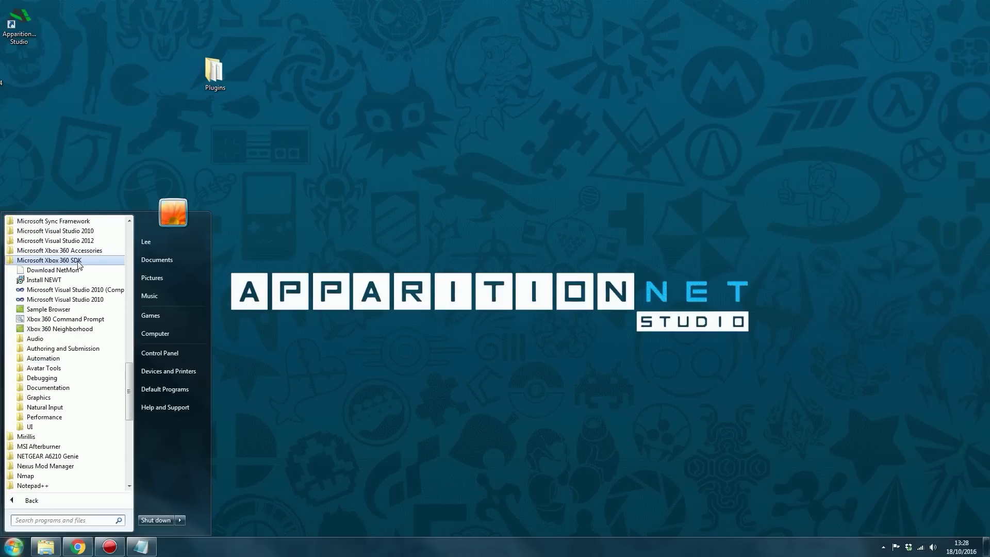
click(72, 329)
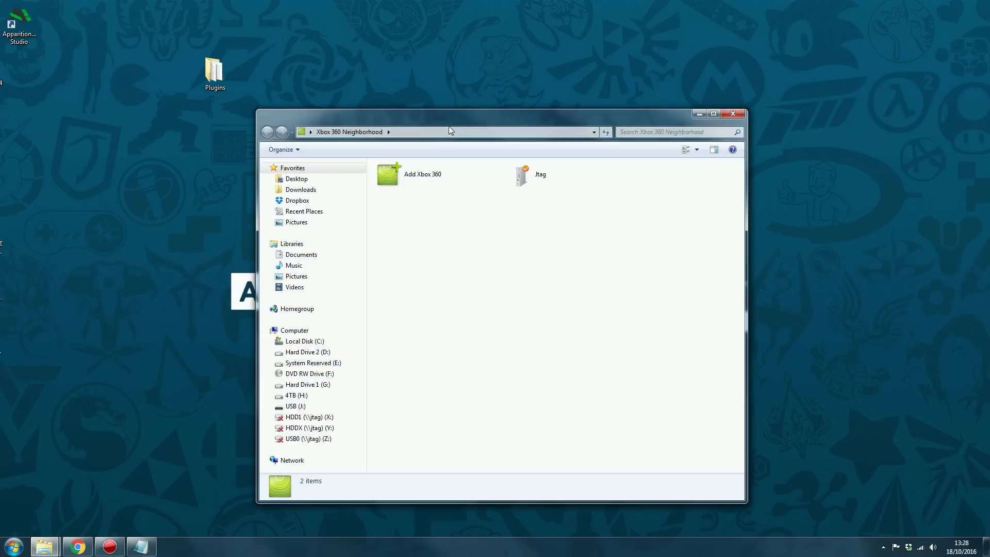
drag(493, 121, 566, 69)
Open the Jtag console's Retail Hard Drive Emulation (HDD:) volume and copy launch.ini onto the desktop
double_click(615, 144)
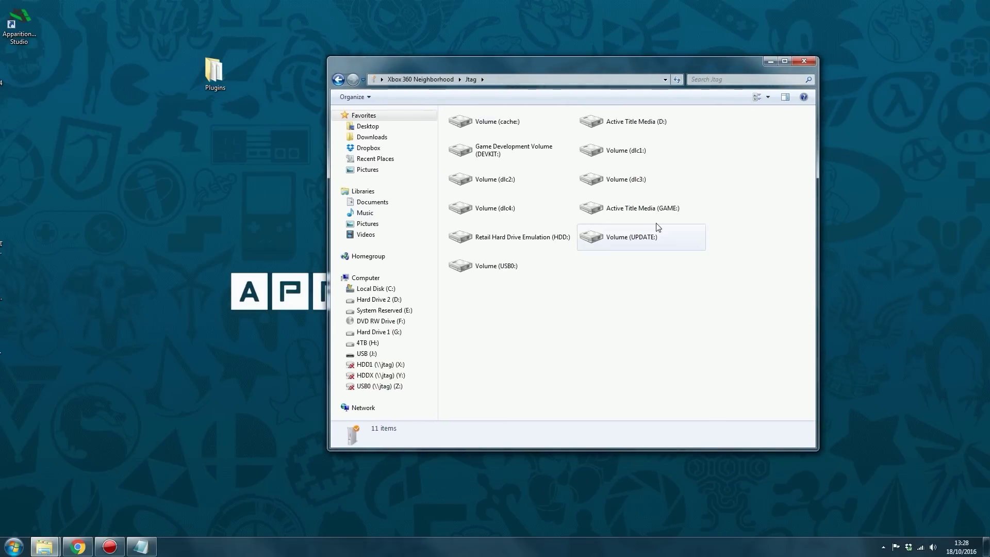
double_click(500, 236)
drag(558, 64, 602, 47)
scroll(732, 180, down, 10)
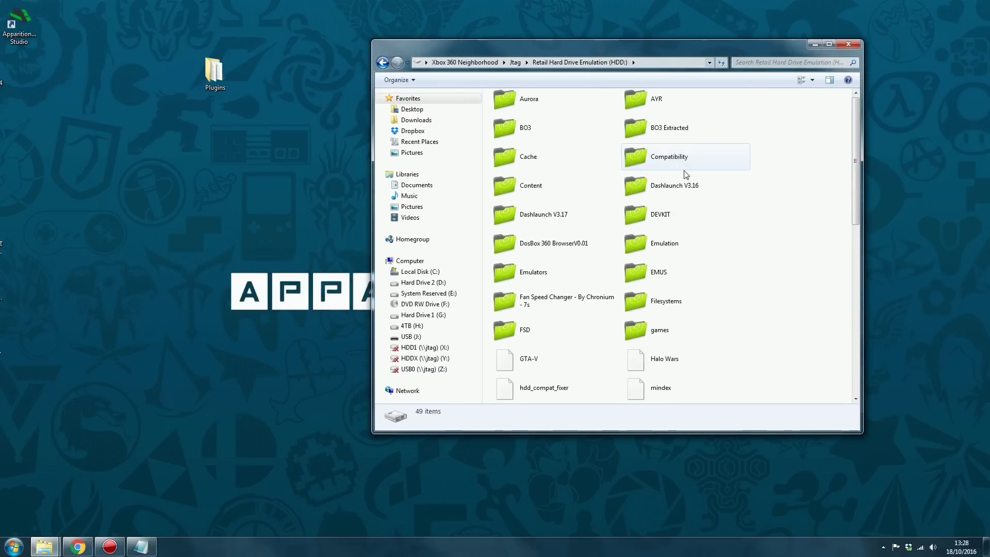
drag(858, 267, 857, 288)
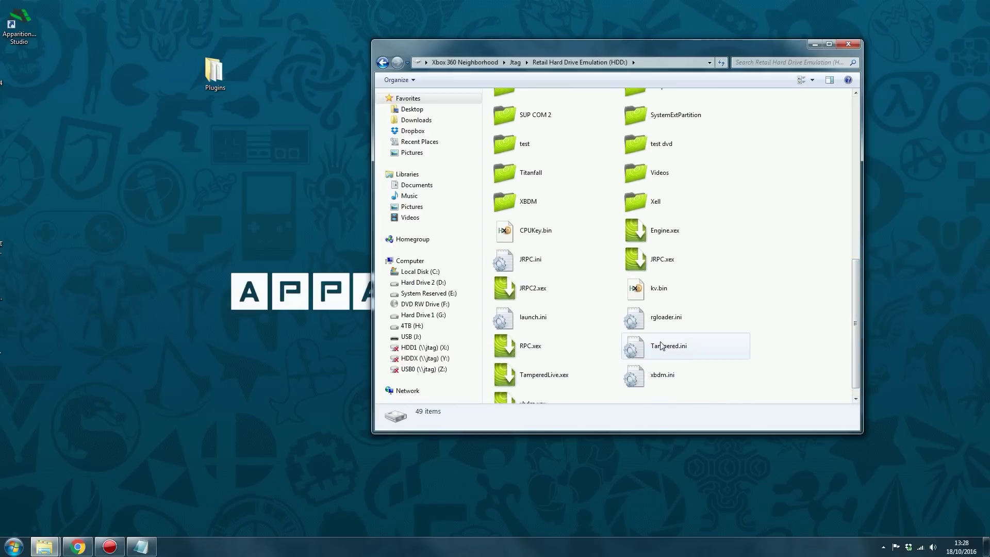
drag(549, 323, 233, 171)
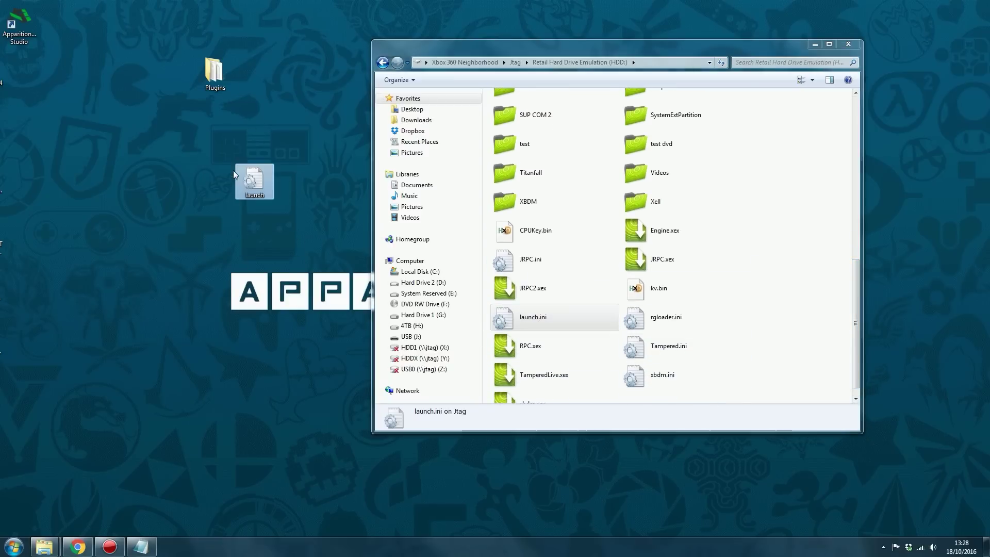
Open the desktop launch.ini in Notepad and change plugin3 to Hdd:\XRPC.xex
double_click(252, 175)
drag(280, 127, 504, 49)
scroll(398, 369, down, 5)
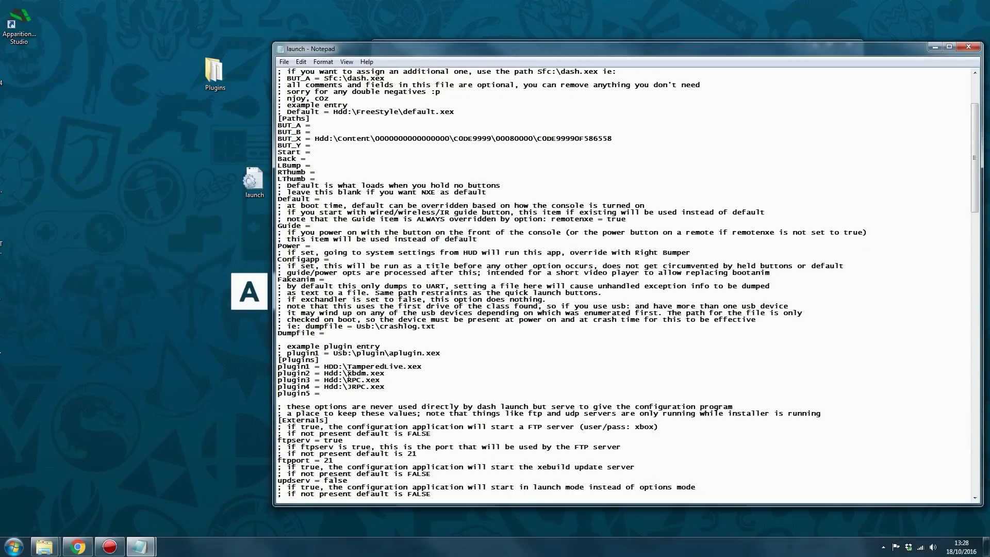
drag(347, 372, 399, 373)
click(346, 380)
text(X)
Check the plugin2 to plugin4 entries, including Hdd:\JRPC.xex, and save launch.ini
mouse_move(346, 386)
mouse_down()
mouse_move(385, 387)
mouse_move(350, 373)
mouse_up()
double_click(352, 372)
double_click(356, 387)
click(284, 62)
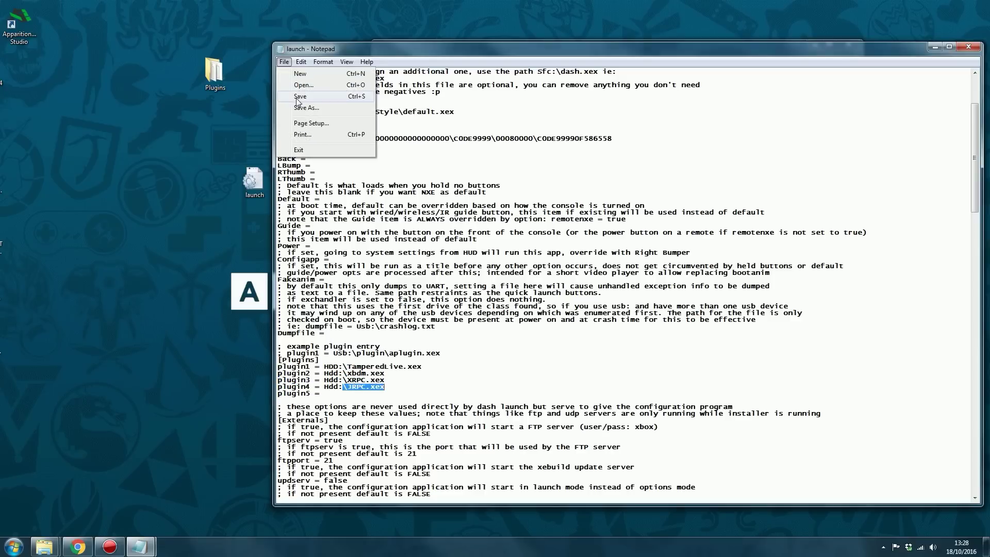
click(299, 96)
drag(451, 56, 435, 46)
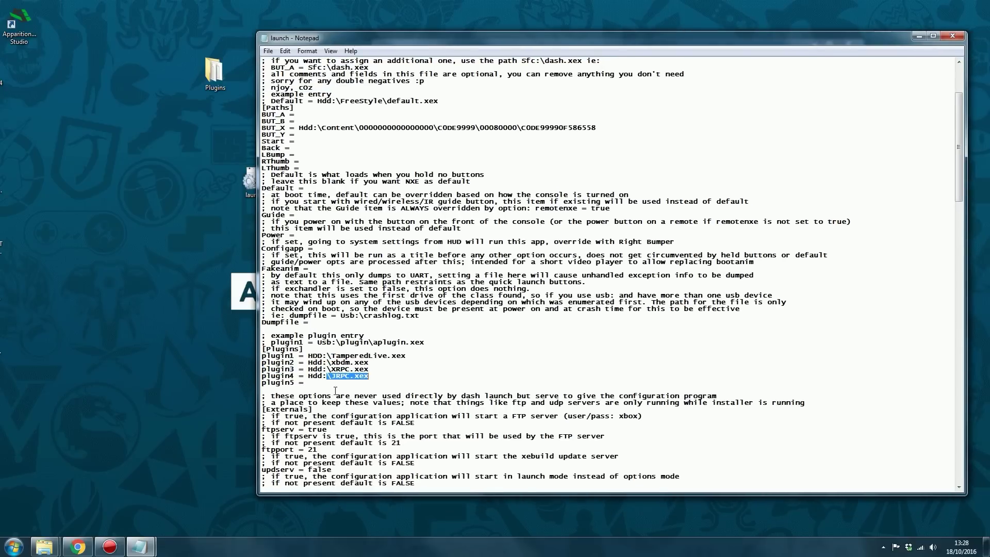
drag(331, 376, 376, 377)
Open the extracted Plugins folder, select JRPC.xex and XRPC.xex, then close the folder
double_click(214, 77)
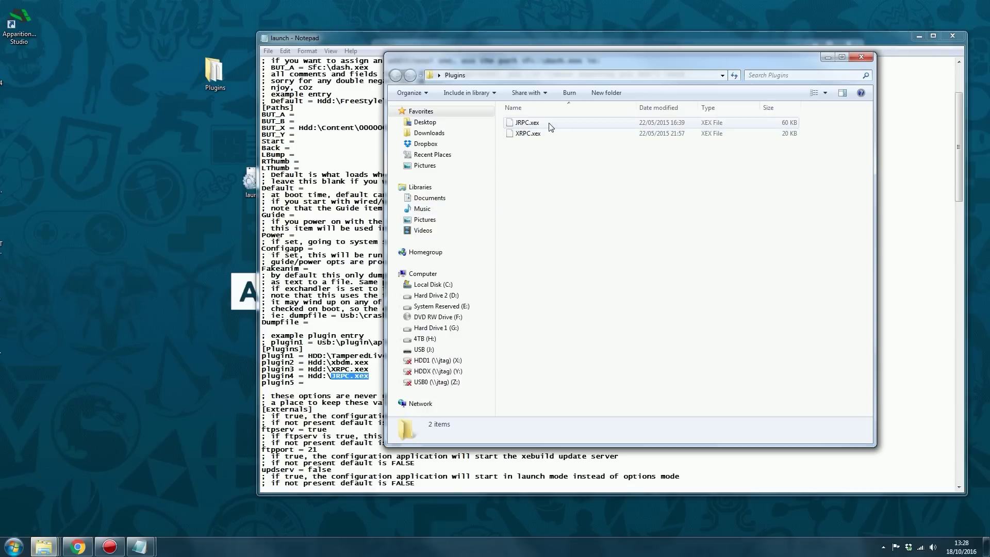
click(788, 123)
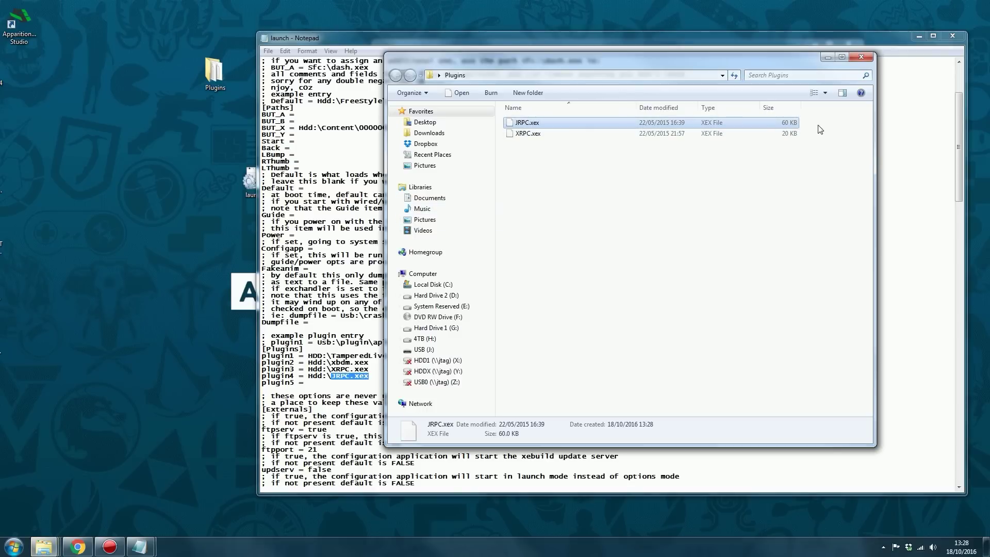
shift+click(799, 134)
drag(593, 59, 364, 59)
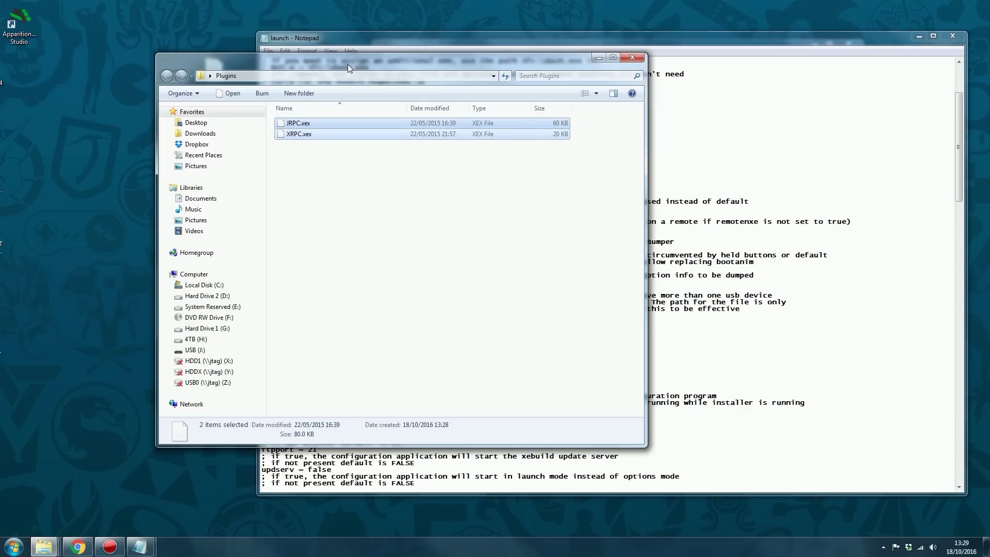
drag(347, 64, 510, 92)
drag(456, 217, 588, 140)
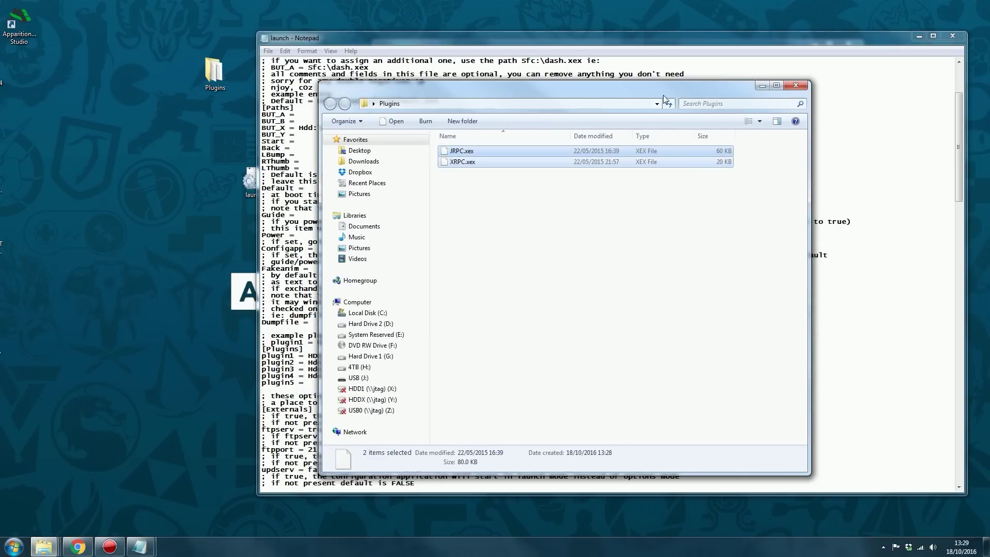
drag(665, 99, 558, 103)
drag(464, 203, 527, 111)
click(673, 101)
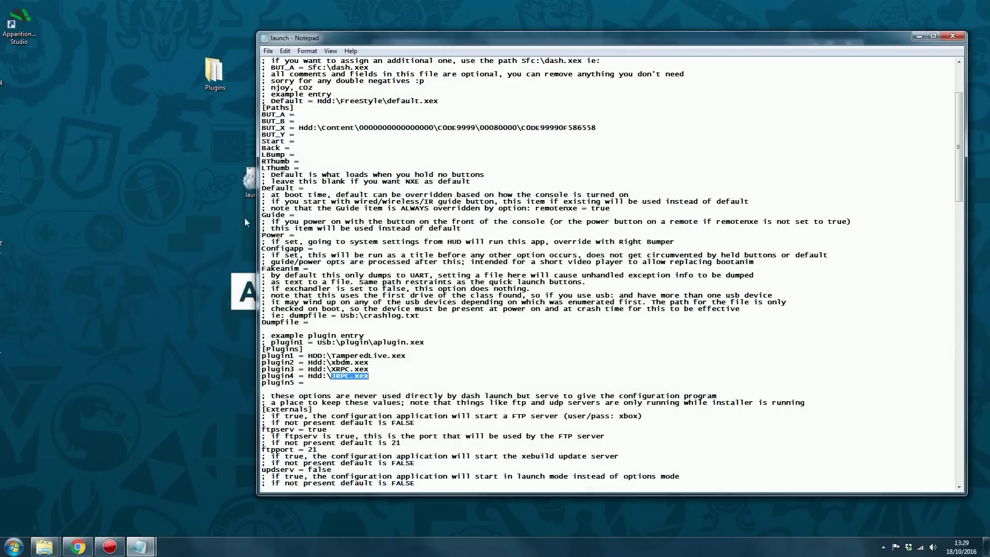
Save and close launch.ini, then copy it to the Jtag HDD:, replacing the existing file
drag(245, 186, 188, 130)
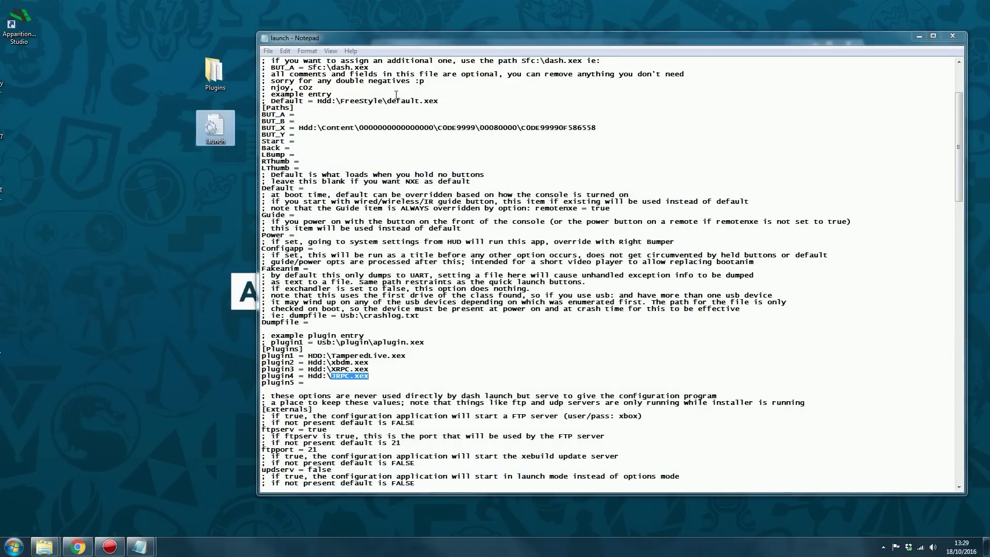
click(268, 52)
click(281, 85)
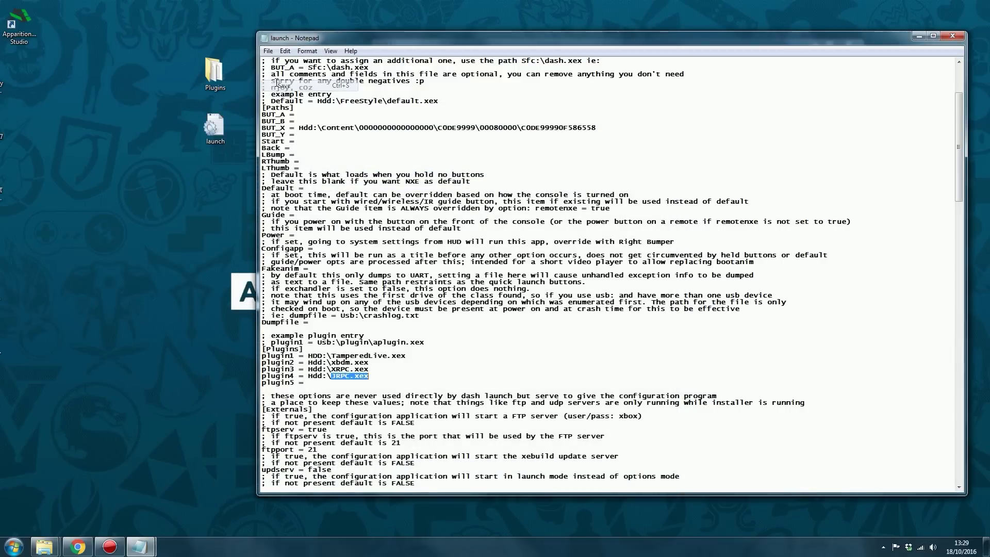
click(948, 36)
drag(214, 128, 800, 334)
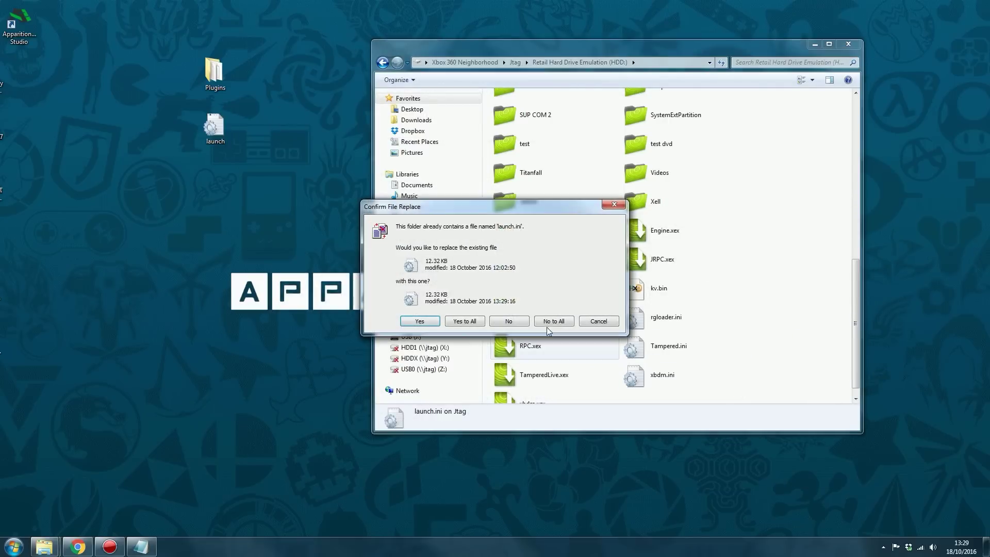
click(419, 321)
Copy JRPC.xex and XRPC.xex to the Jtag HDD: with Yes to All, then close both folders
double_click(220, 77)
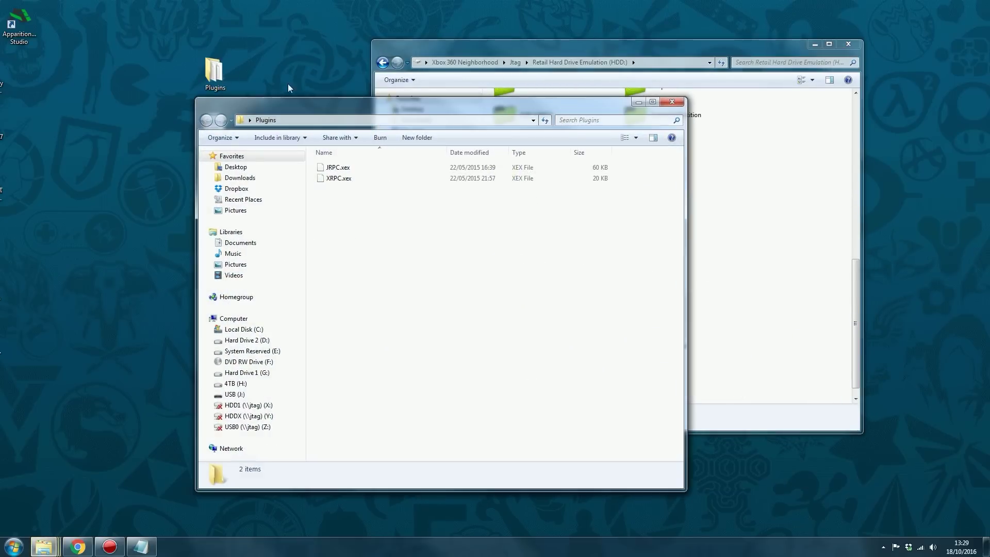
click(244, 219)
shift+click(211, 228)
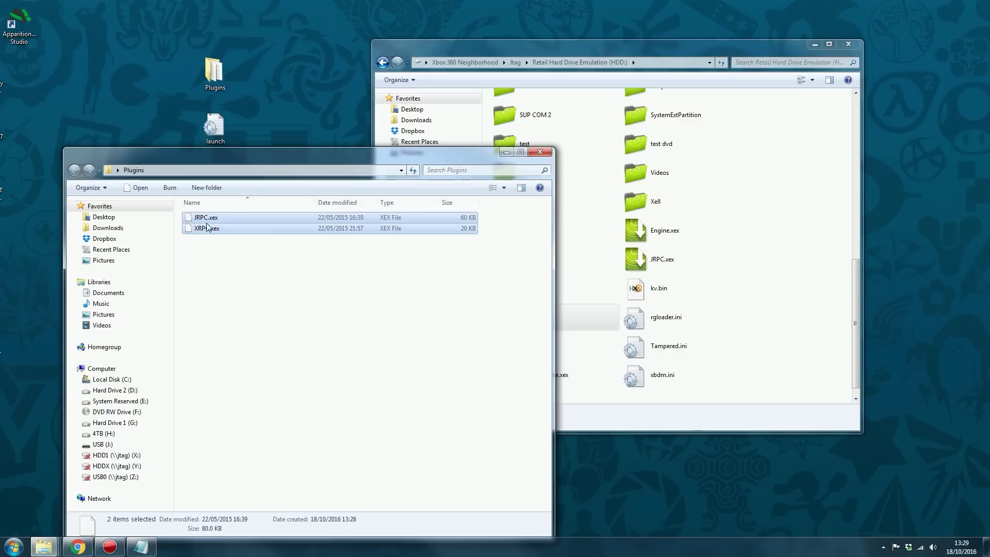
drag(211, 228, 837, 309)
click(464, 321)
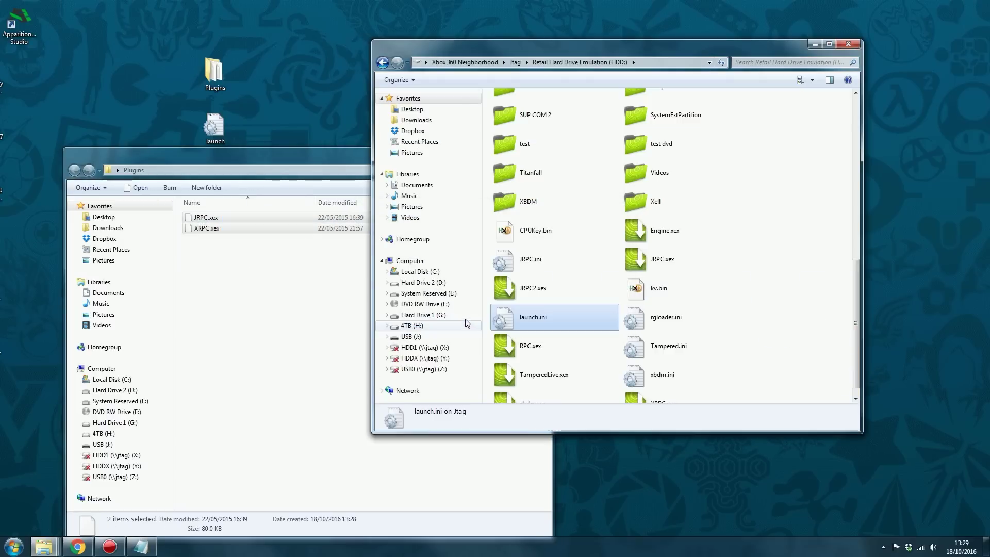
drag(326, 151, 296, 147)
click(510, 149)
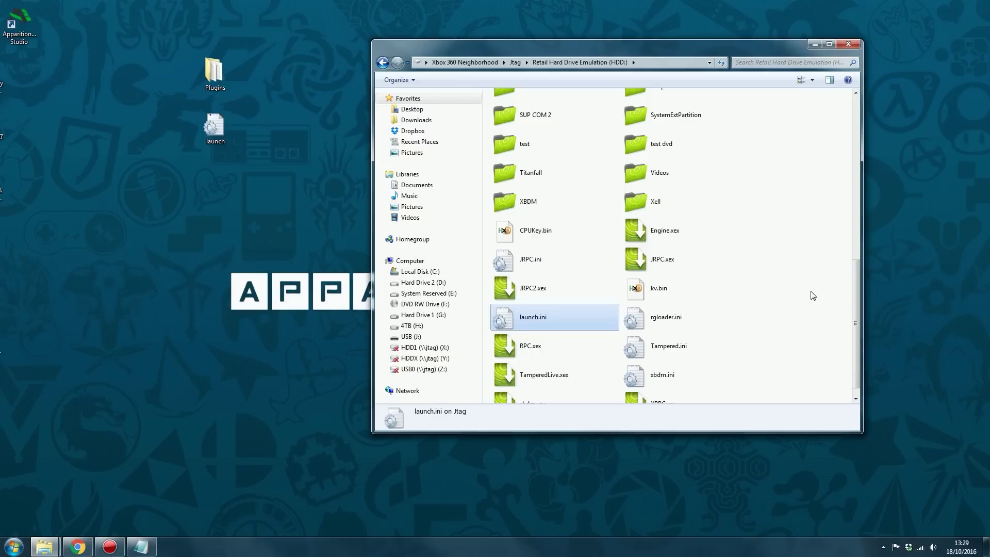
click(848, 46)
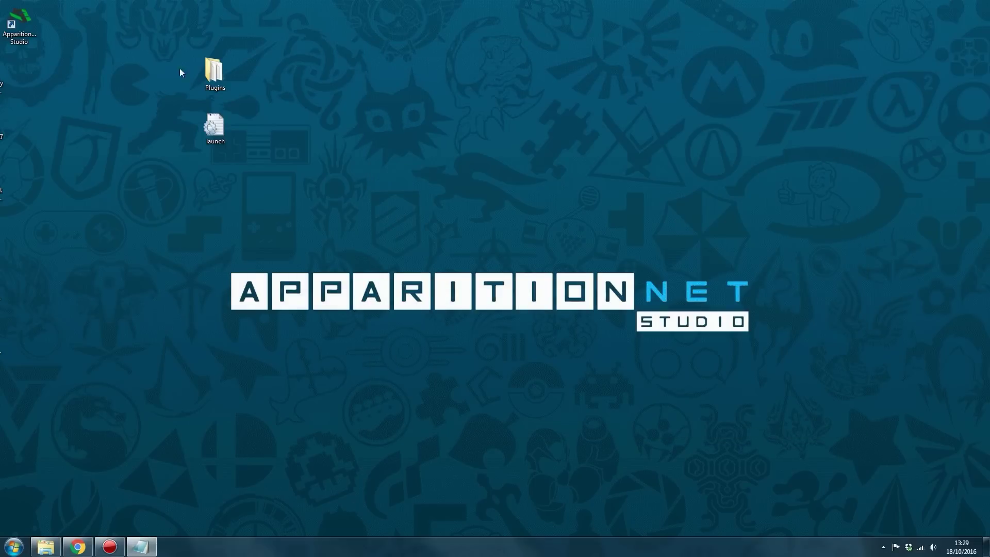
Delete the desktop Plugins folder and launch file, then start ApparitionNET Studio 1.0.5
drag(208, 75, 326, 77)
drag(306, 114, 411, 50)
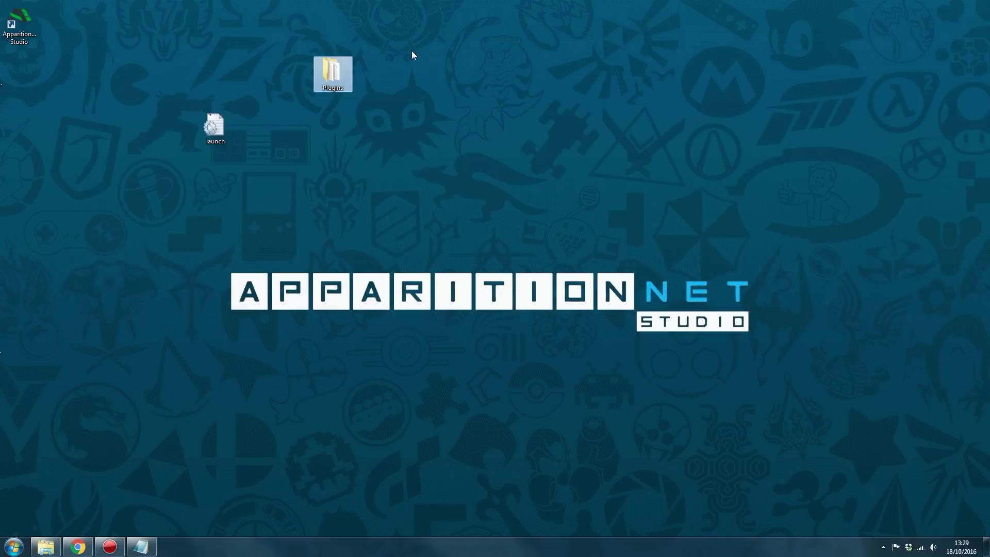
key(Delete)
drag(184, 165, 311, 102)
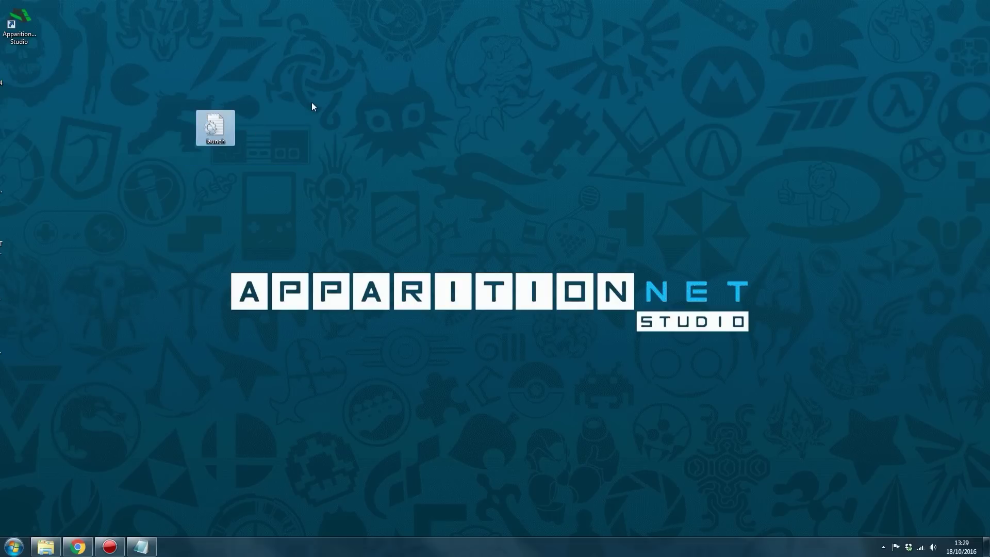
key(Delete)
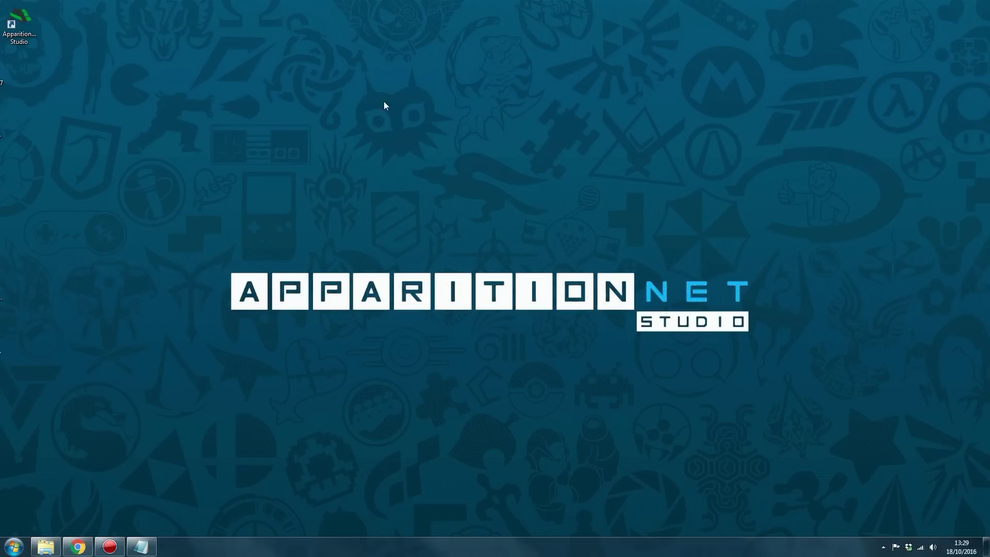
click(19, 33)
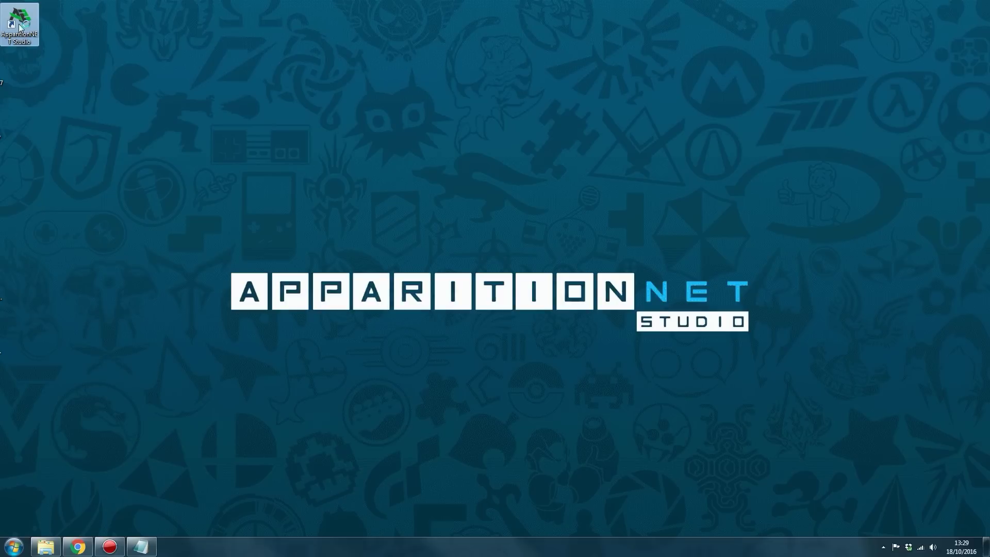
click(543, 195)
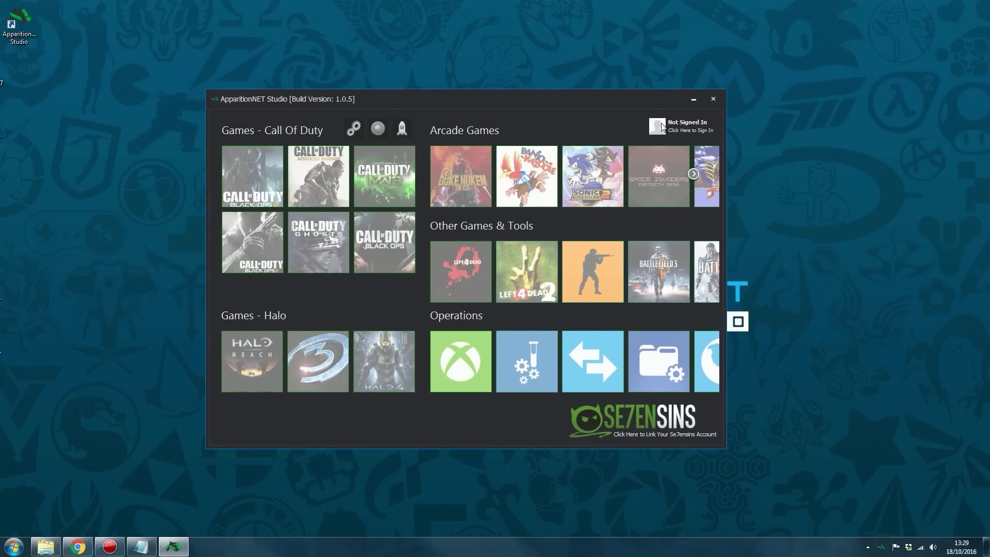
Switch the sign-in window to New Account and enter a username and the password twice
click(662, 127)
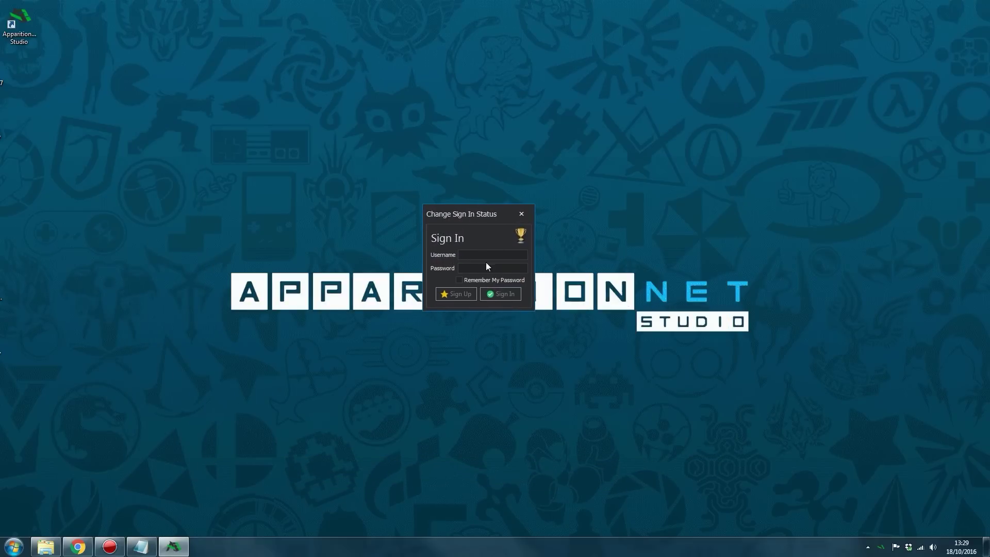
click(449, 295)
drag(453, 217, 446, 202)
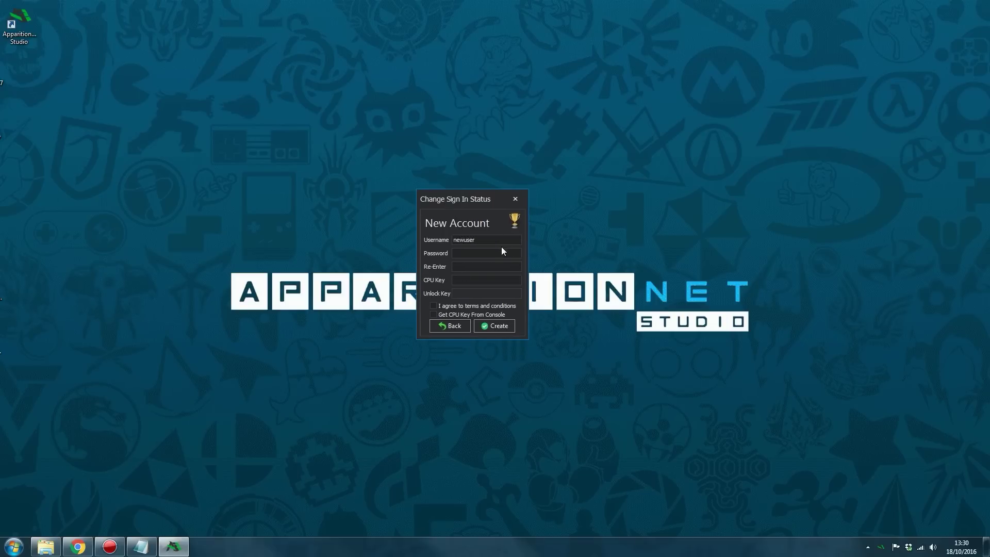
drag(478, 237, 363, 239)
click(472, 255)
drag(451, 196, 446, 177)
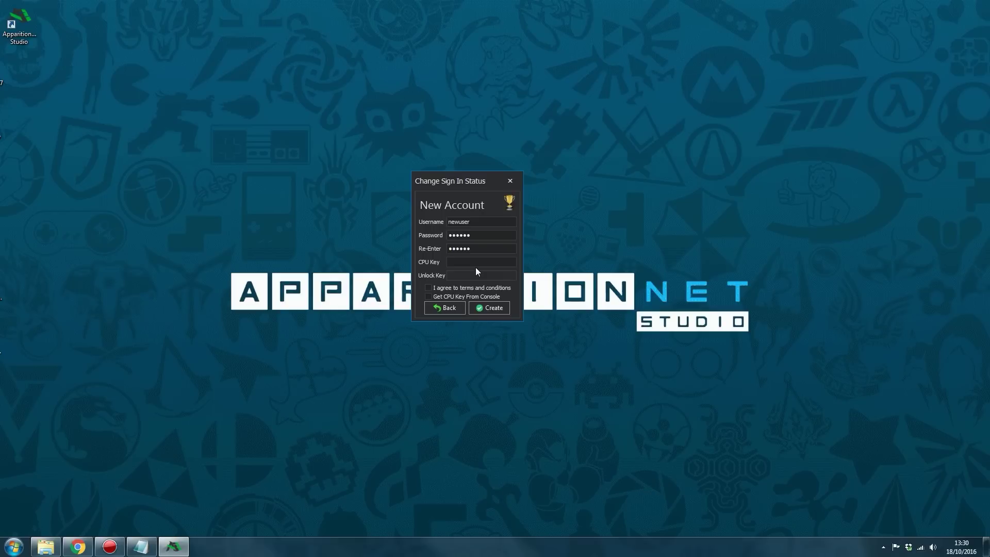
drag(454, 180, 455, 175)
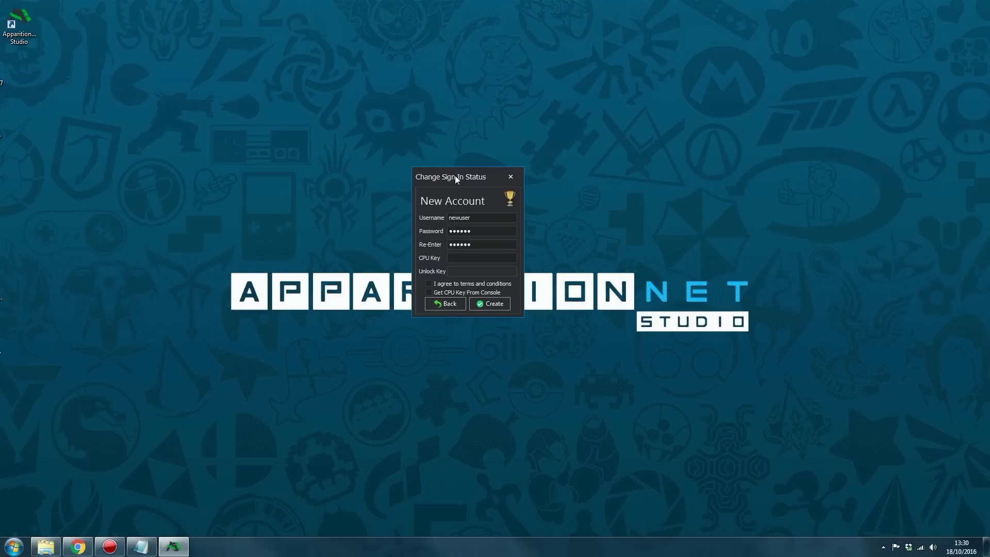
Enable Get CPU Key From Console and dismiss the console-connection Information notice
click(438, 292)
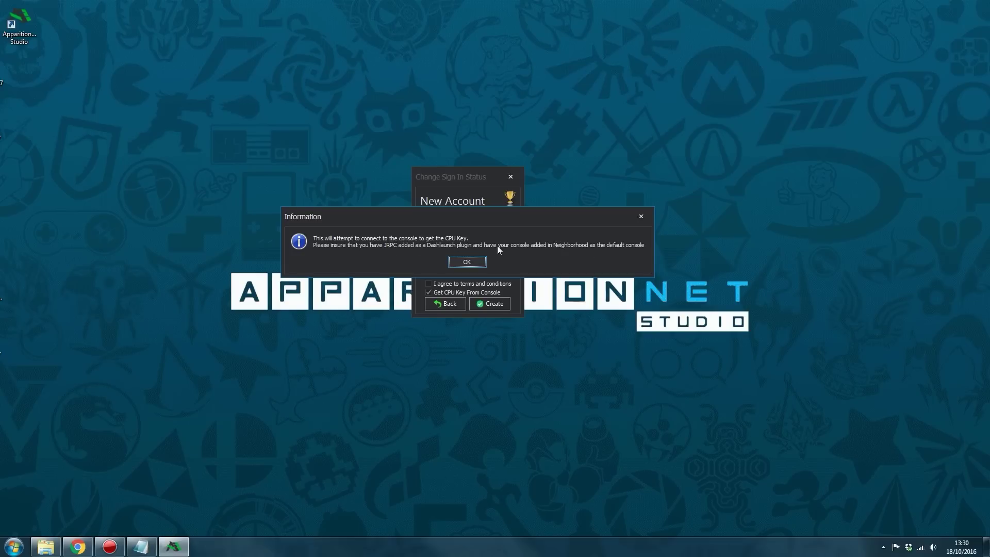
drag(525, 219, 529, 206)
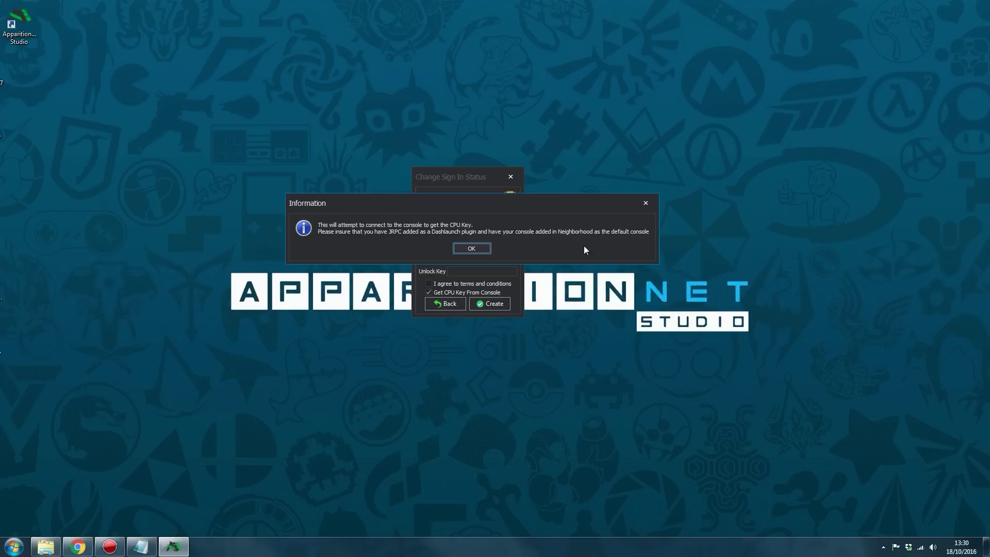
click(470, 247)
drag(457, 179, 464, 166)
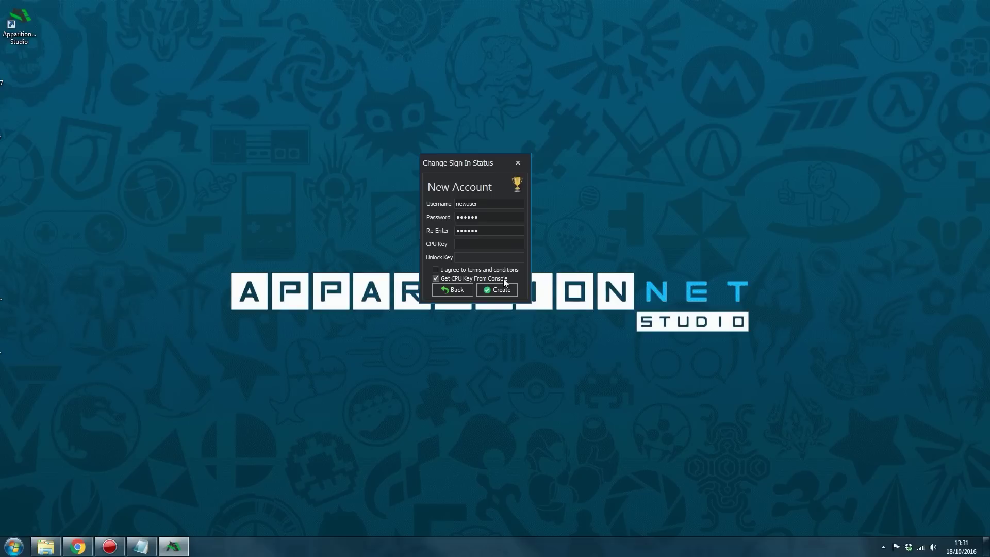
click(14, 546)
click(66, 500)
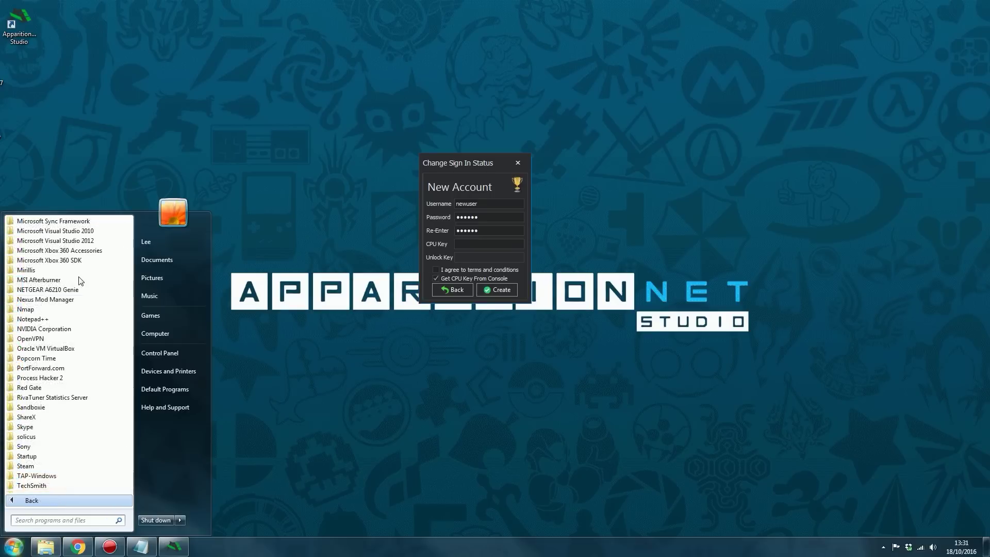
scroll(20, 309, down, 2)
scroll(23, 309, up, 2)
click(77, 261)
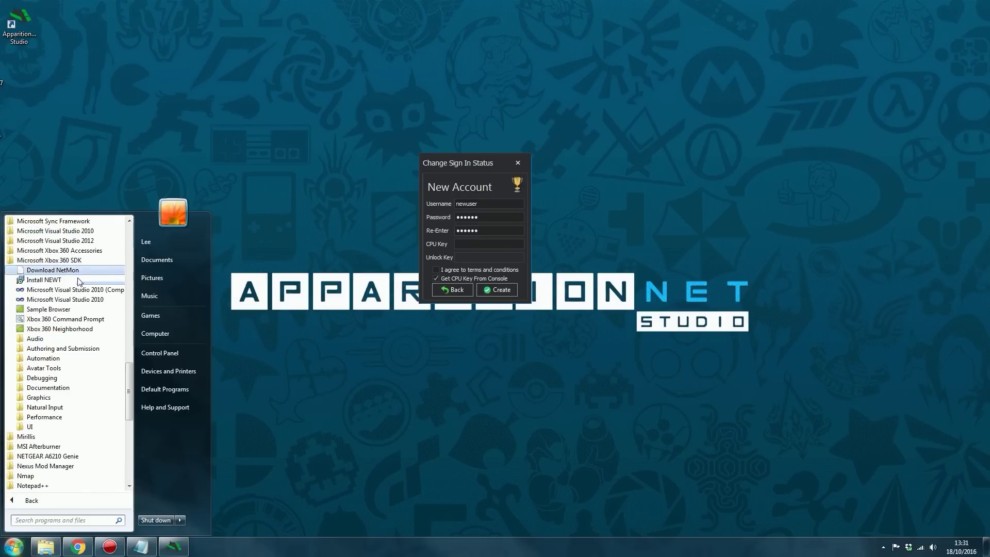
click(59, 332)
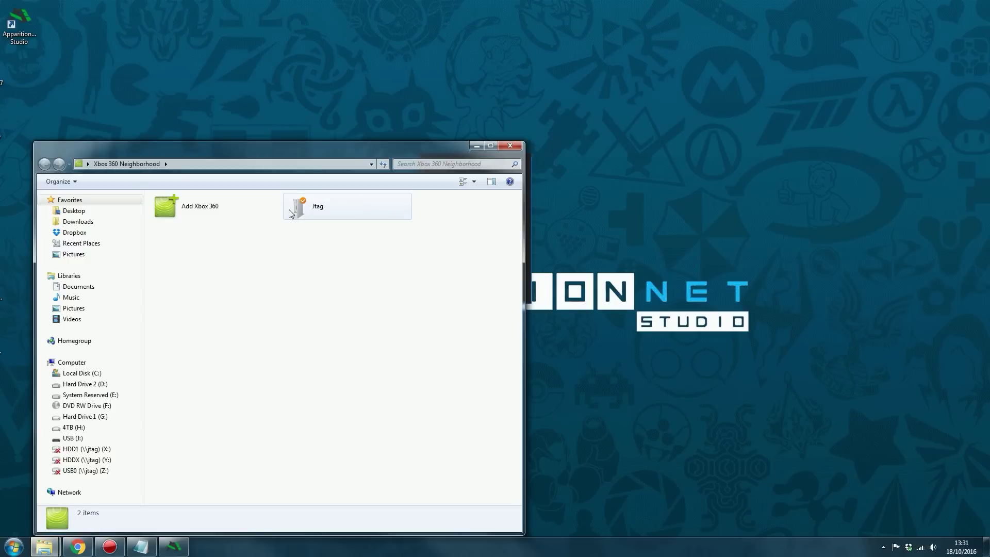
click(316, 209)
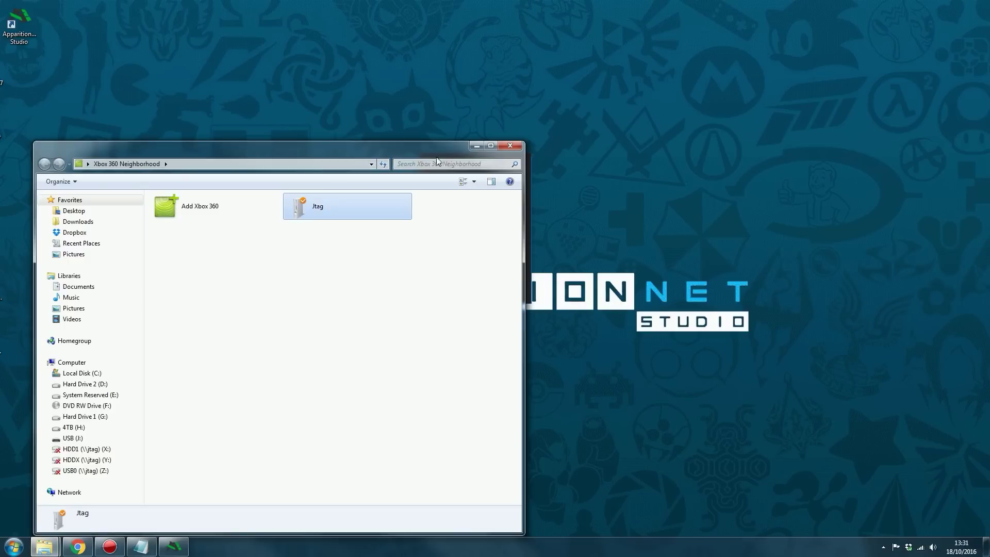
click(509, 146)
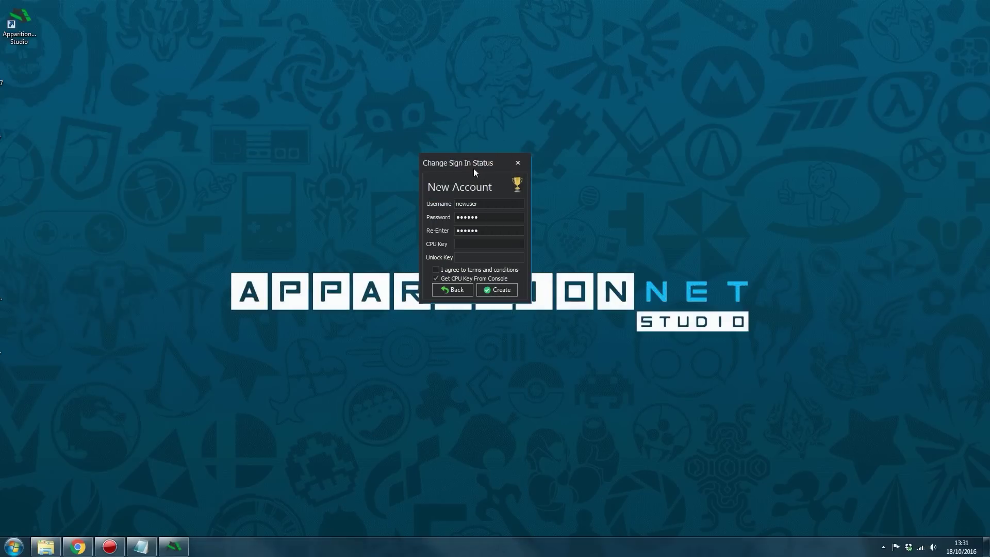
drag(475, 169, 481, 140)
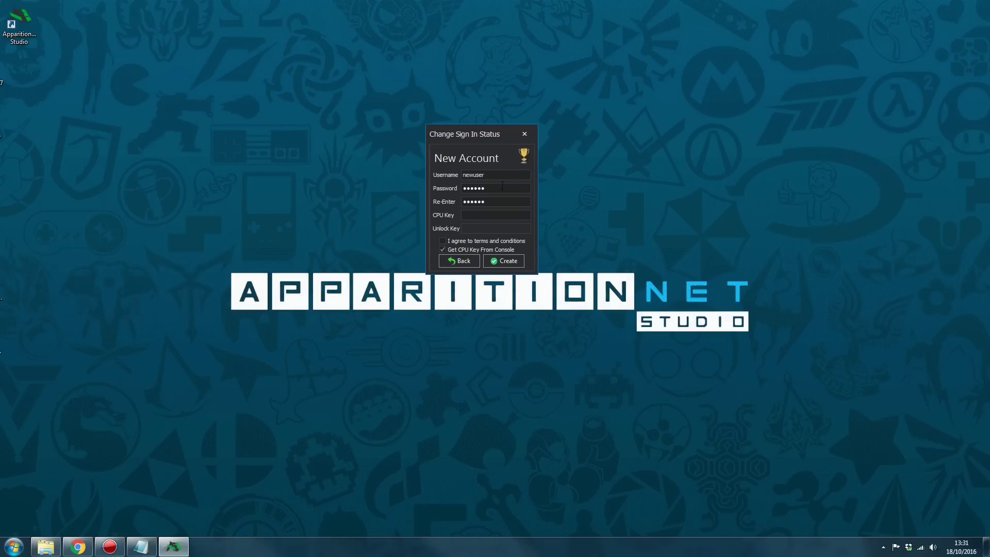
Submit the account, then carry the first three licence-code groups from 10 Minute Mail into the unlock boxes
click(482, 227)
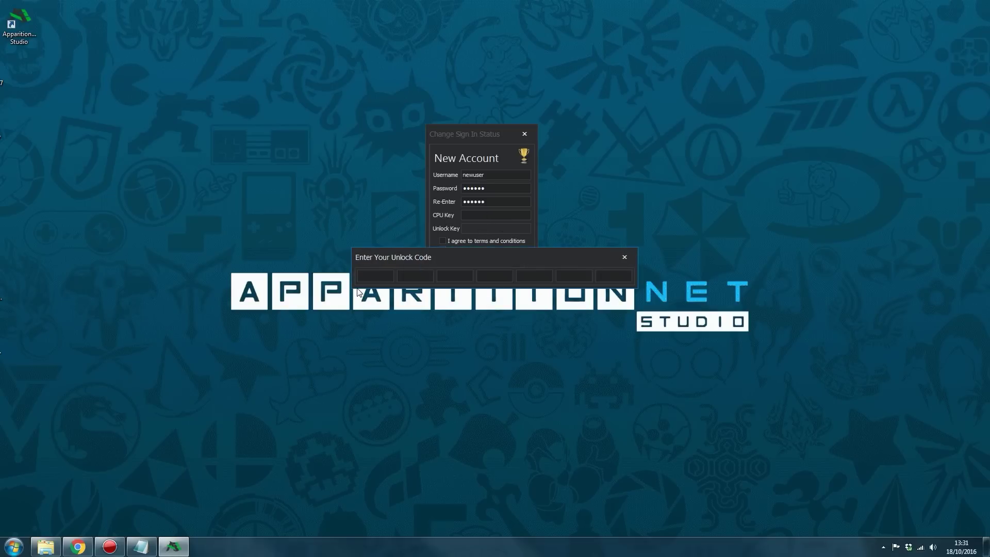
click(78, 546)
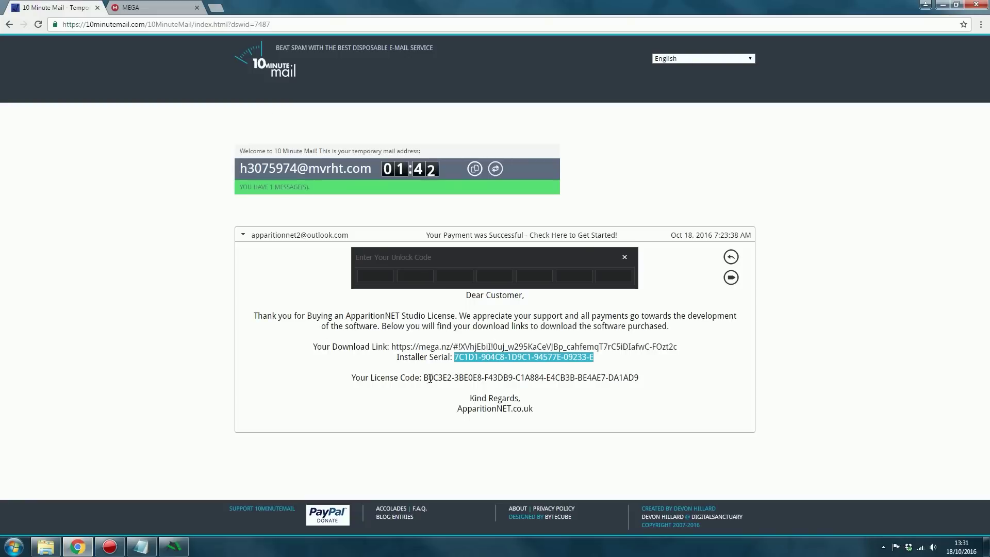
mouse_move(424, 378)
mouse_down()
mouse_move(621, 379)
mouse_move(516, 387)
mouse_move(438, 376)
mouse_up()
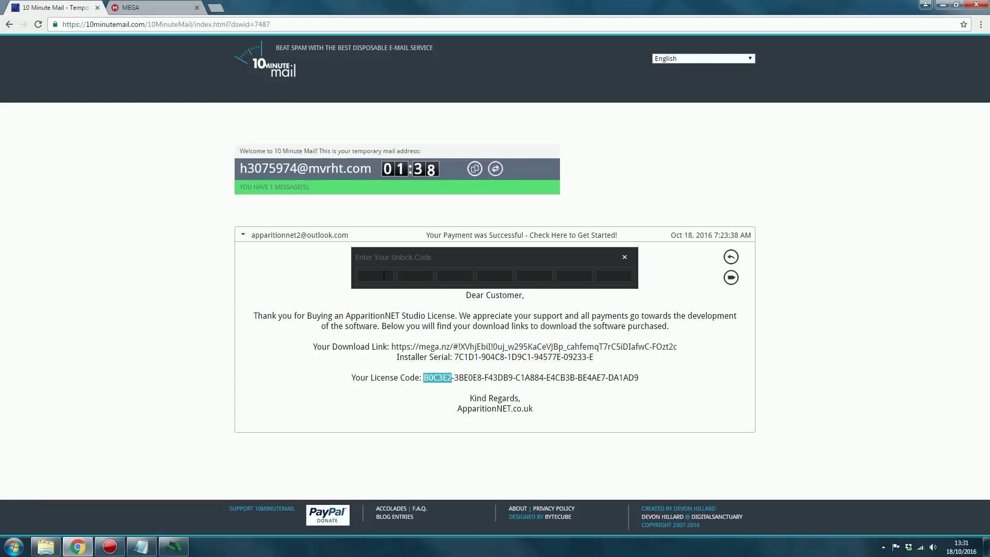
key(ctrl+c)
double_click(467, 375)
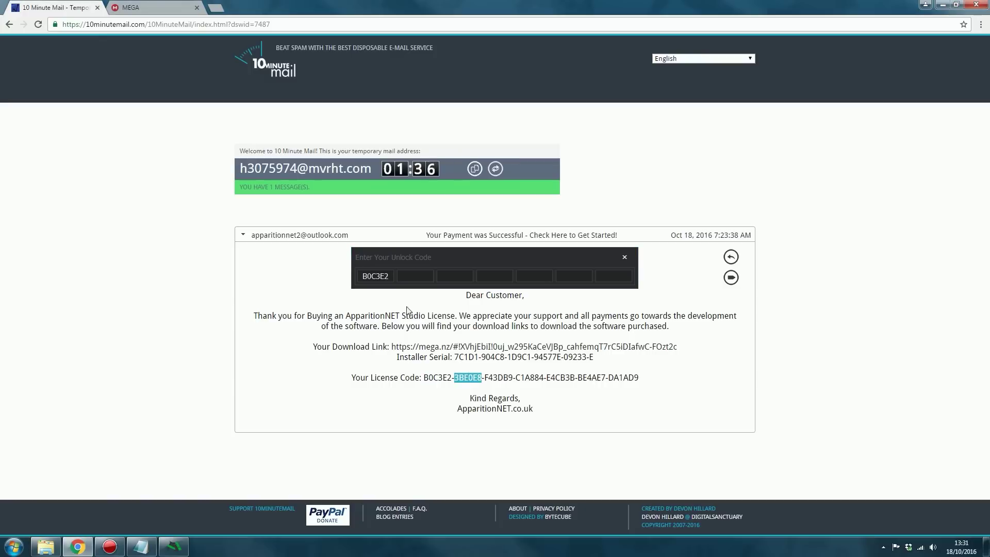
key(ctrl+c)
double_click(496, 377)
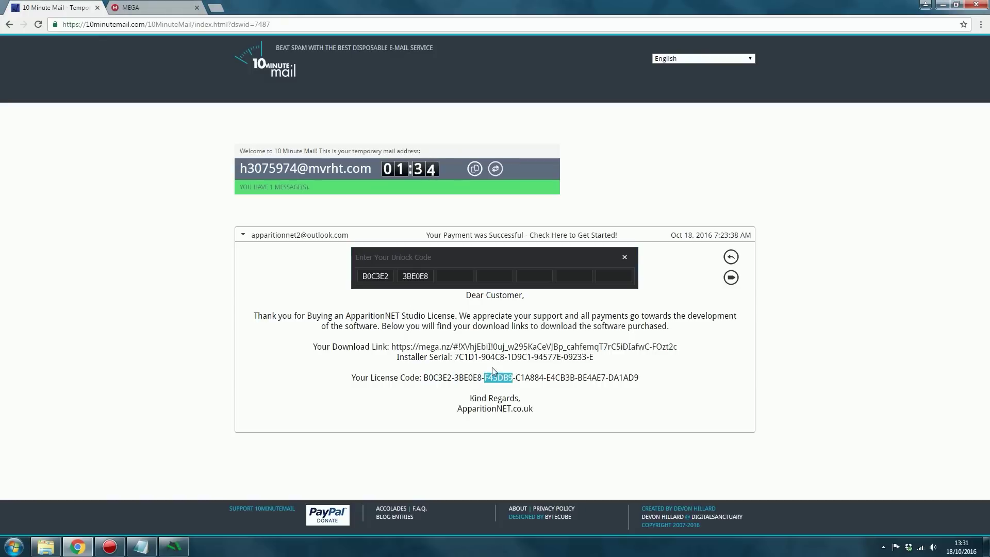
key(ctrl+c)
Carry the remaining four licence-code groups into the Enter Your Unlock Code boxes
double_click(530, 377)
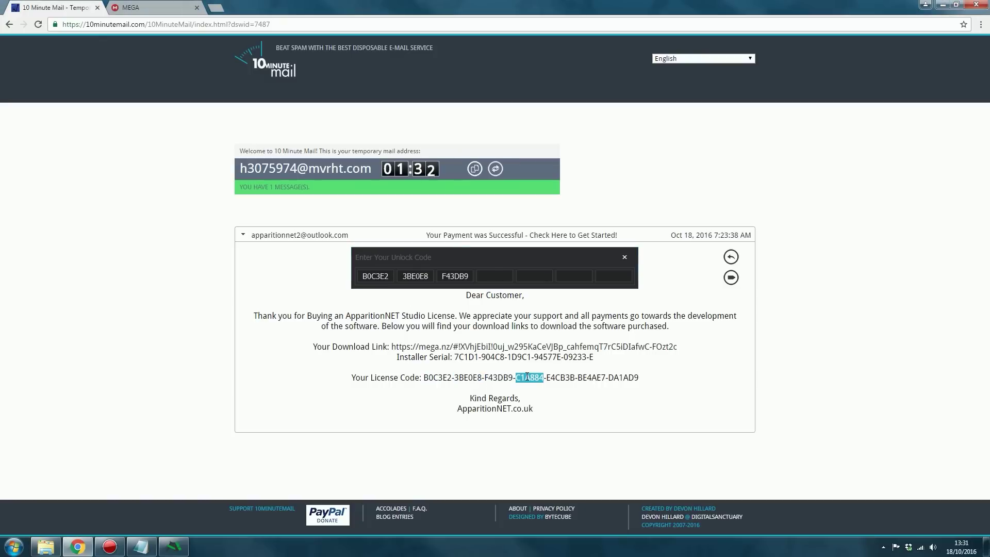
key(ctrl+c)
double_click(559, 377)
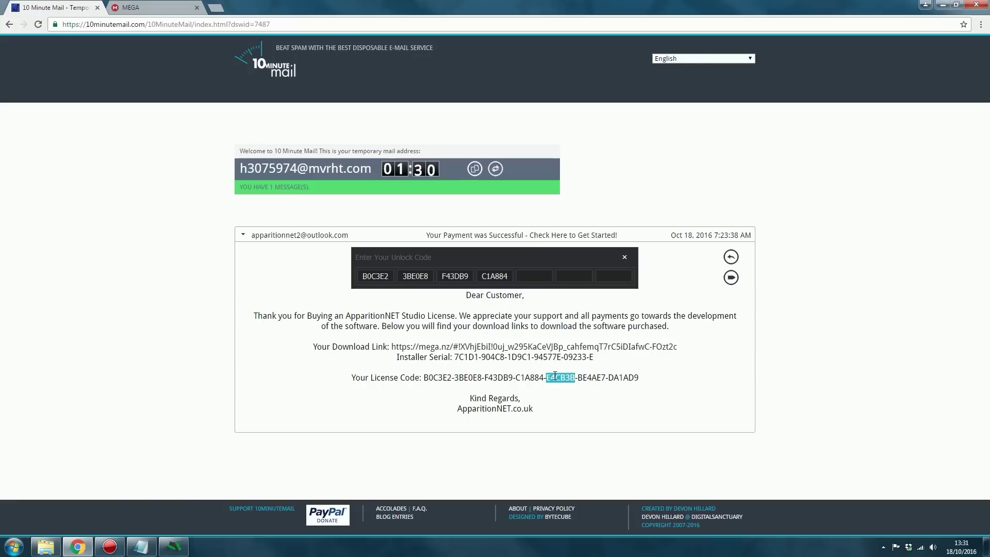
key(ctrl+c)
double_click(591, 377)
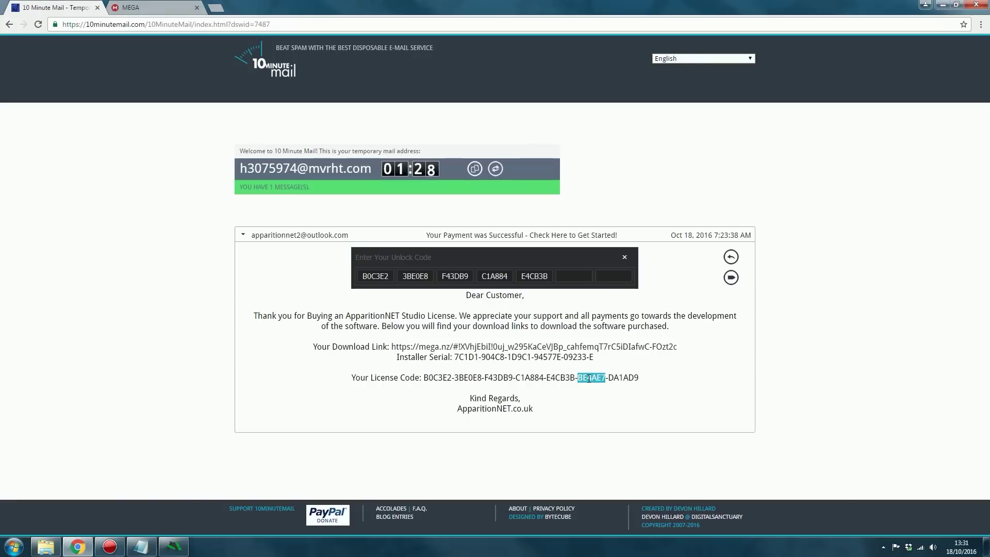
key(ctrl+c)
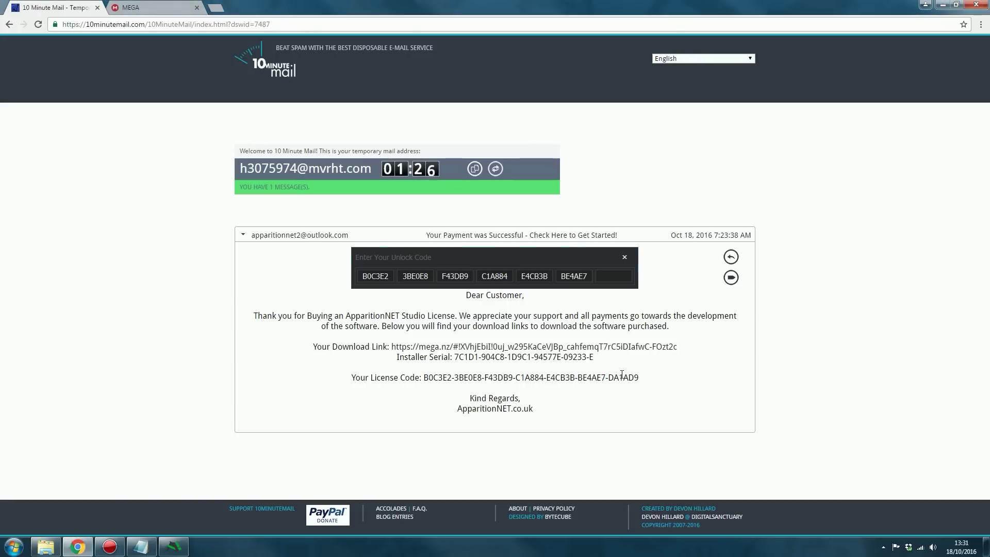
double_click(623, 377)
key(ctrl+c)
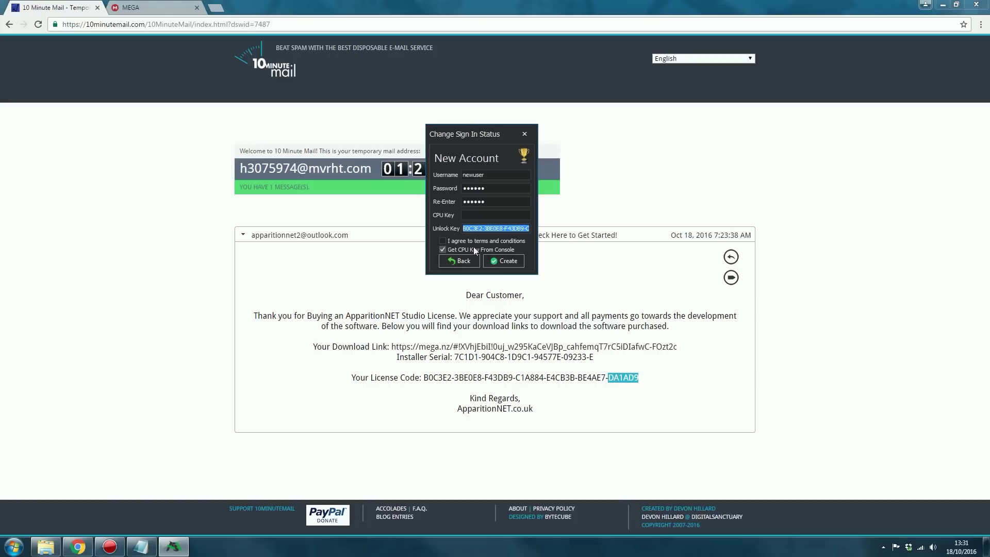
Agree to the terms, create the account, and dismiss the successful Activation message
click(445, 240)
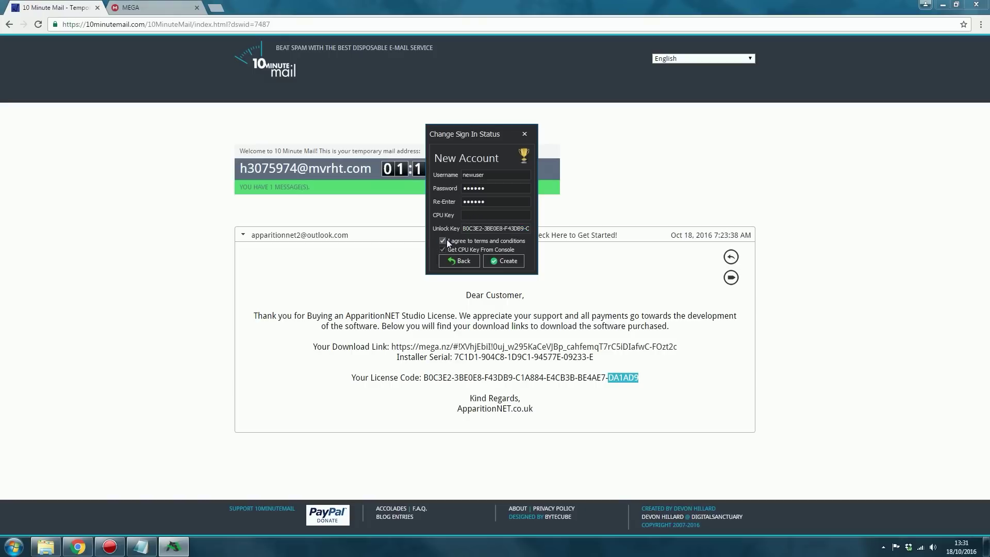
click(503, 262)
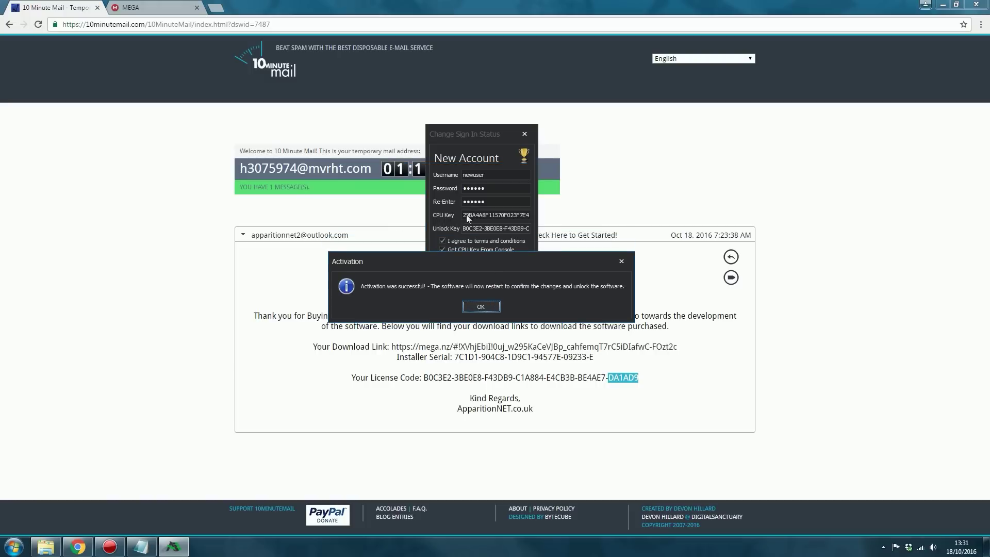
drag(456, 267, 466, 287)
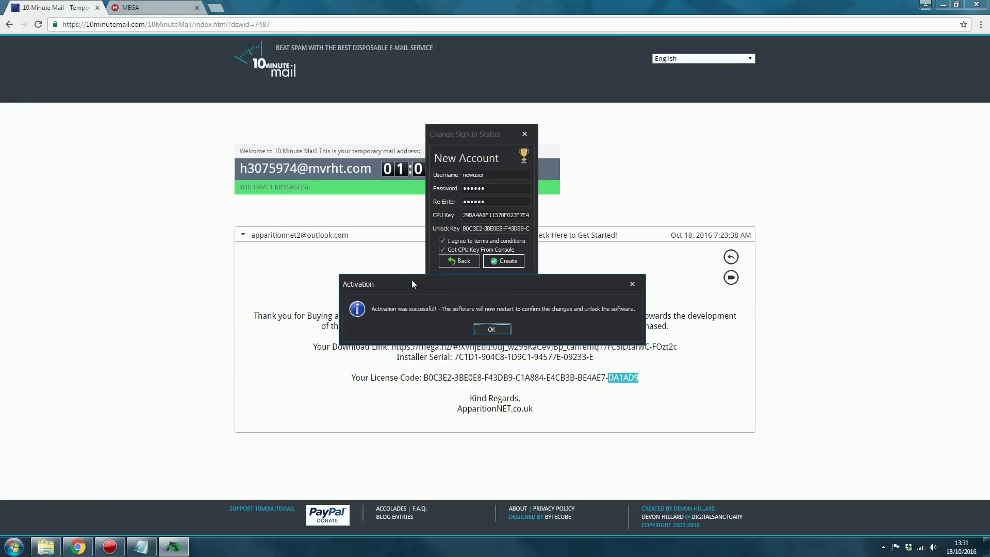
drag(444, 281, 484, 275)
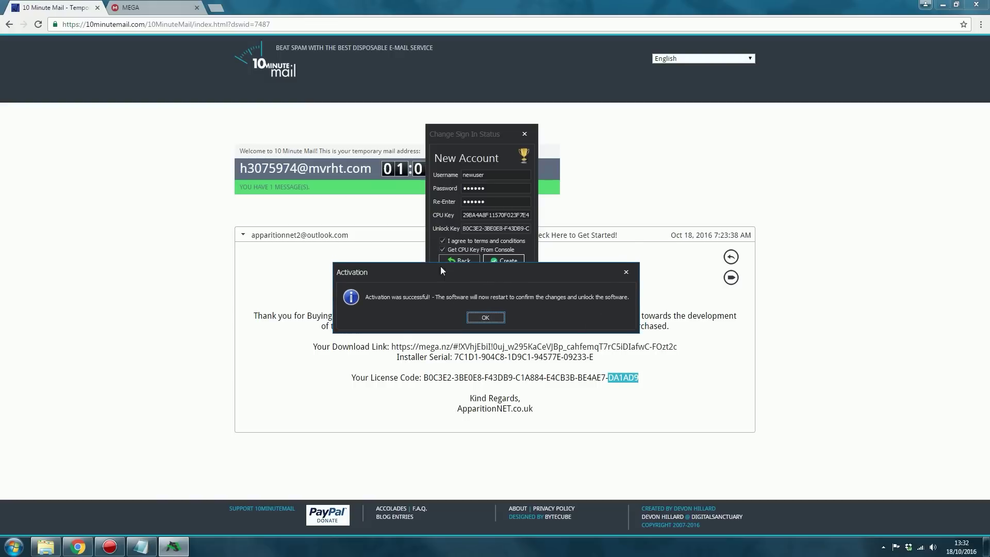
click(488, 316)
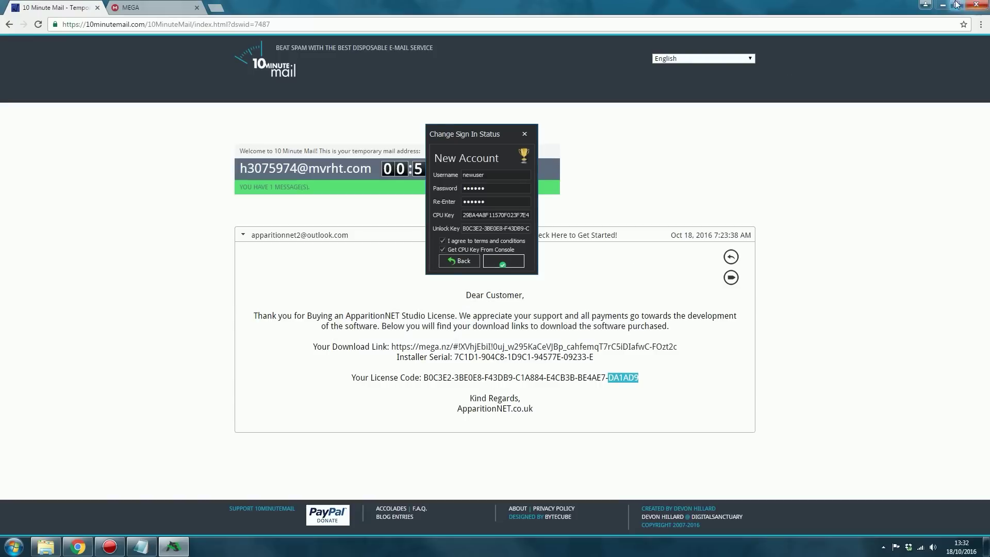
Close Chrome and relaunch ApparitionNET Studio from its desktop shortcut
click(975, 5)
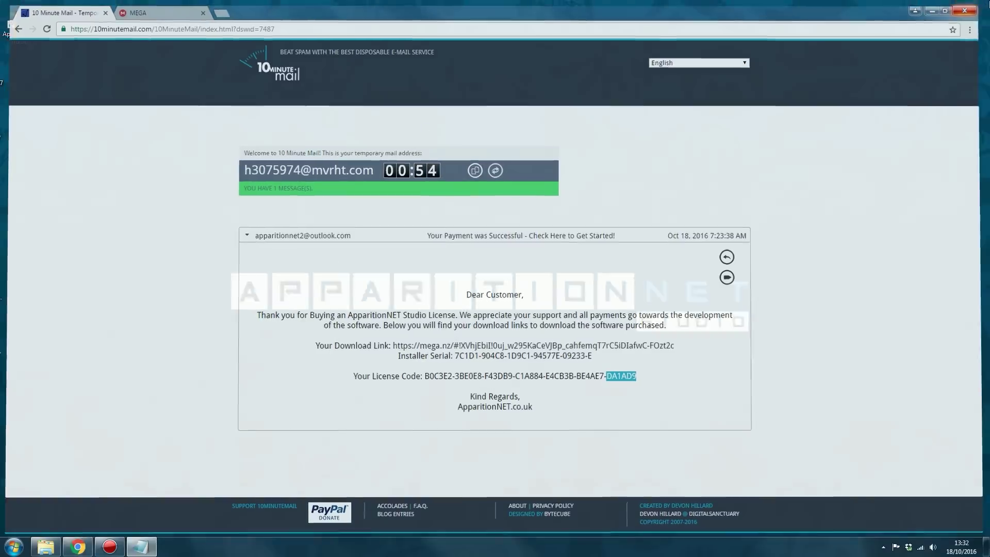
double_click(19, 27)
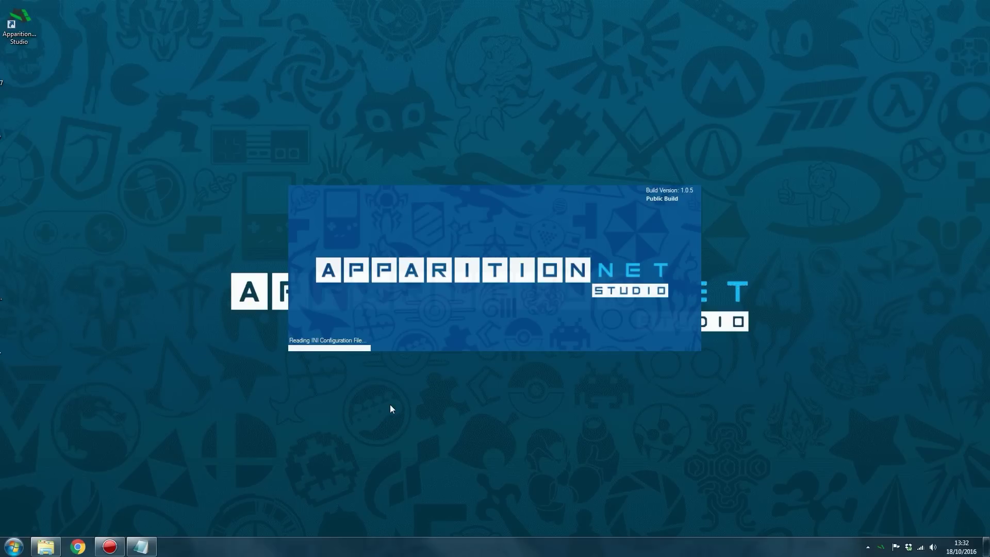
drag(291, 44, 457, 75)
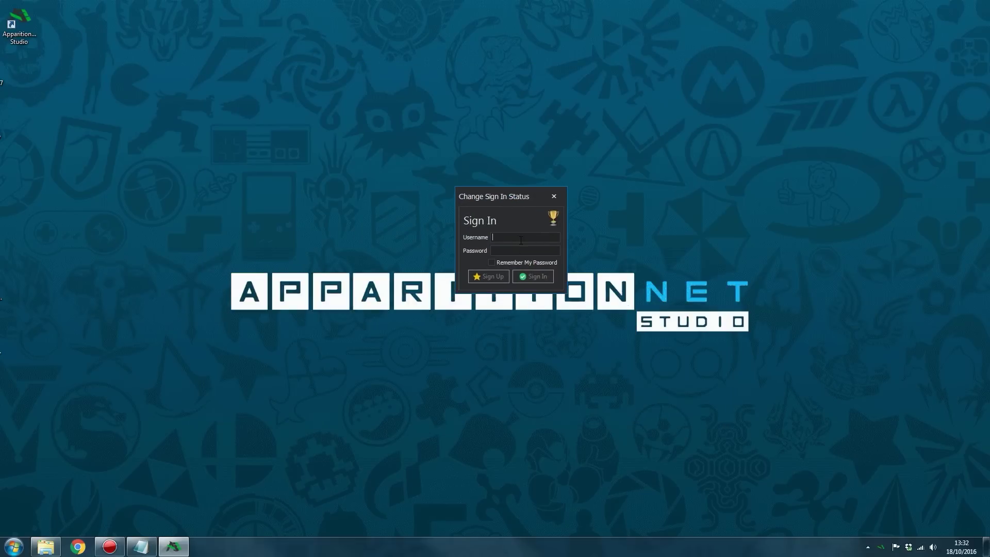
Sign in with the new username and password, with Remember My Password ticked
text(newuser)
click(526, 252)
text(passwo)
click(524, 264)
drag(502, 197, 504, 184)
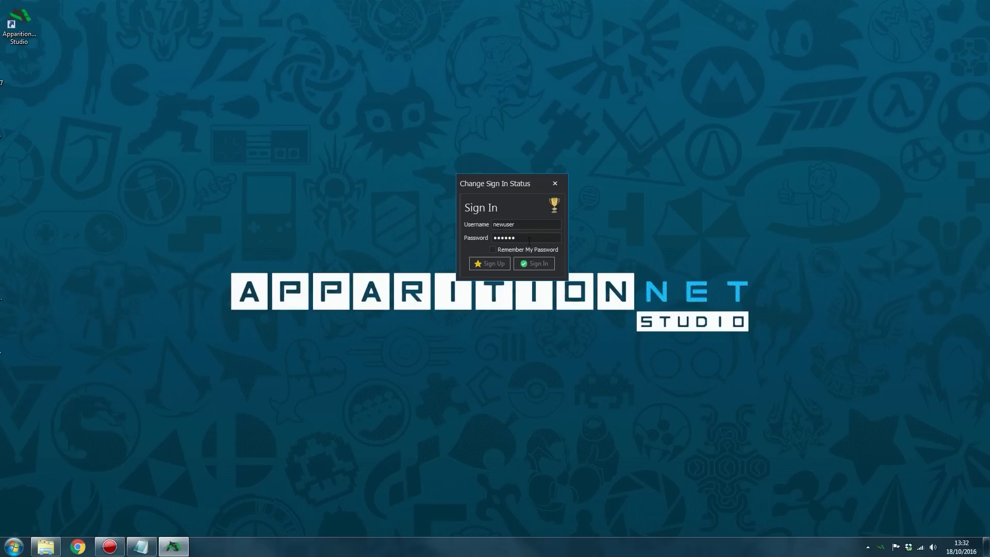
drag(502, 187, 501, 201)
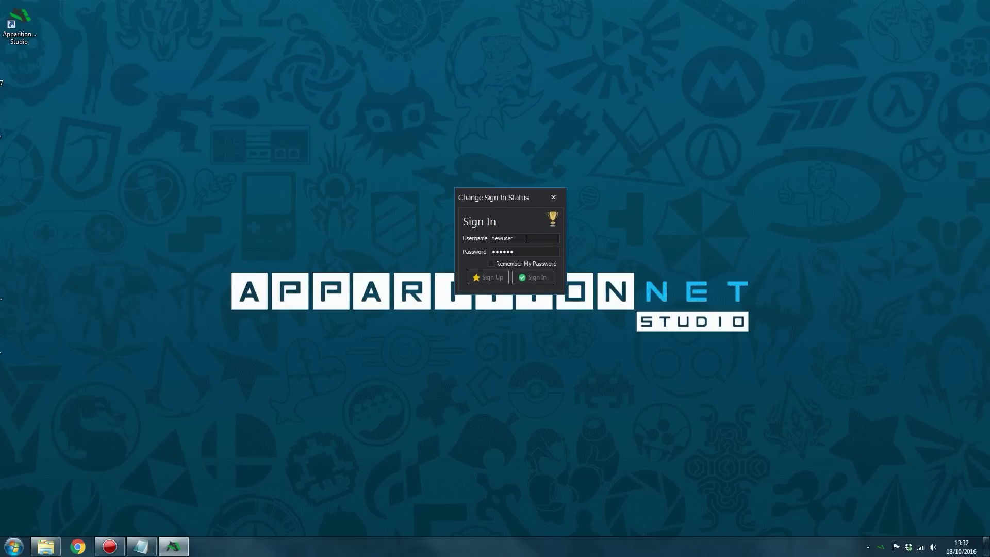
click(501, 263)
click(530, 277)
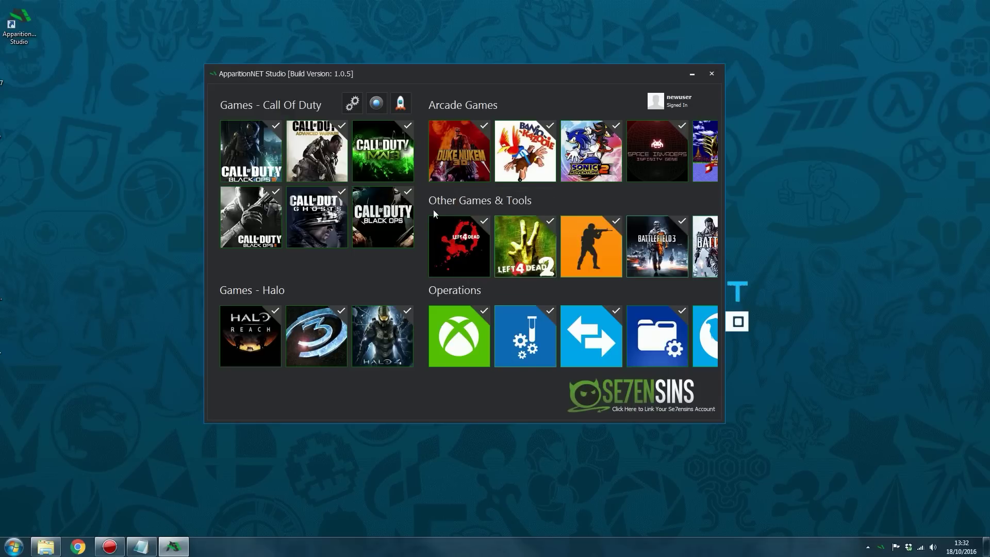
drag(446, 74, 492, 89)
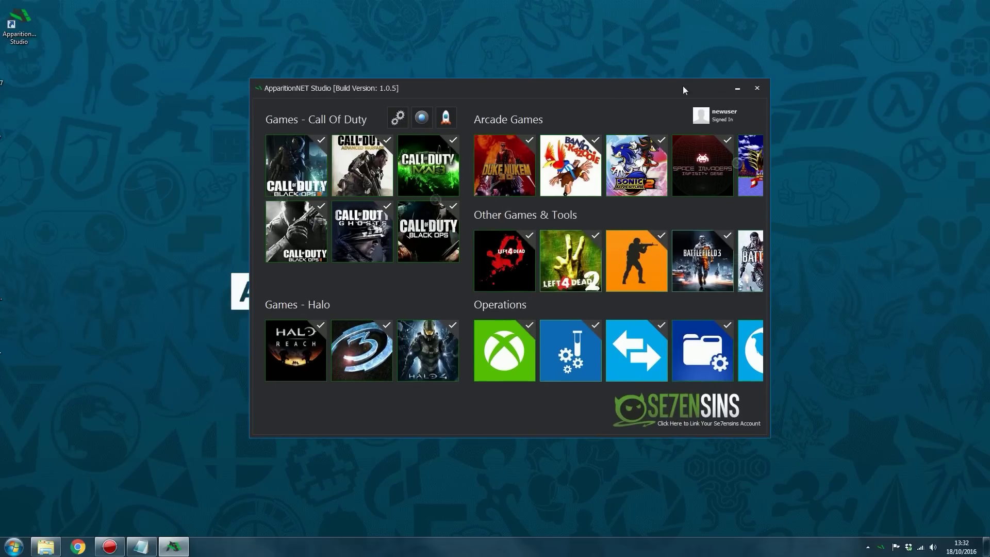
click(757, 88)
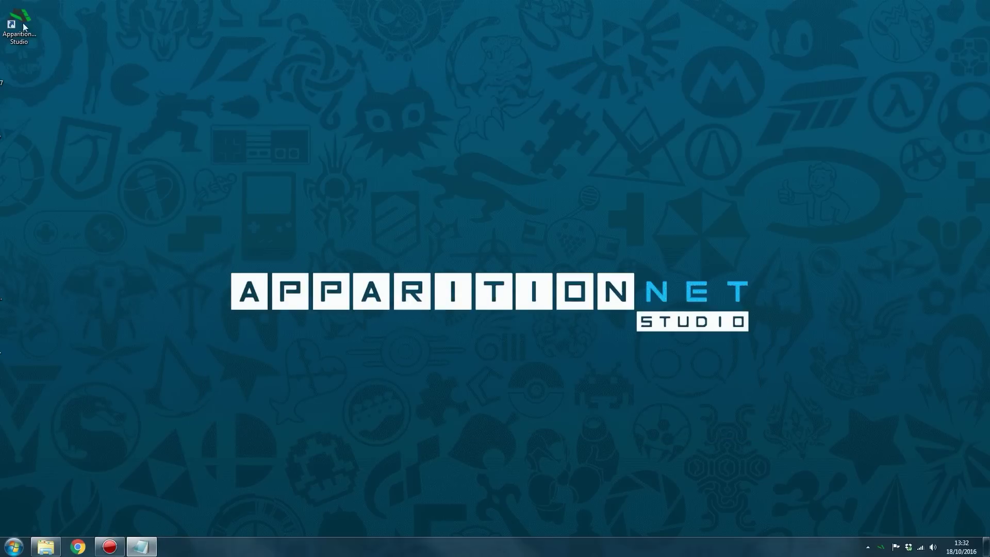
double_click(21, 25)
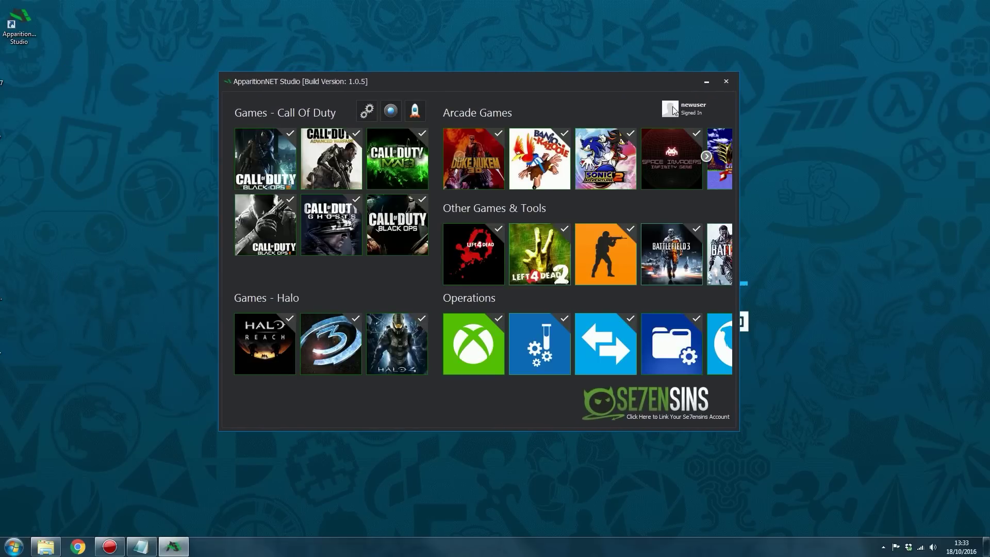
mouse_move(514, 80)
mouse_down()
mouse_move(542, 82)
mouse_move(524, 82)
mouse_up()
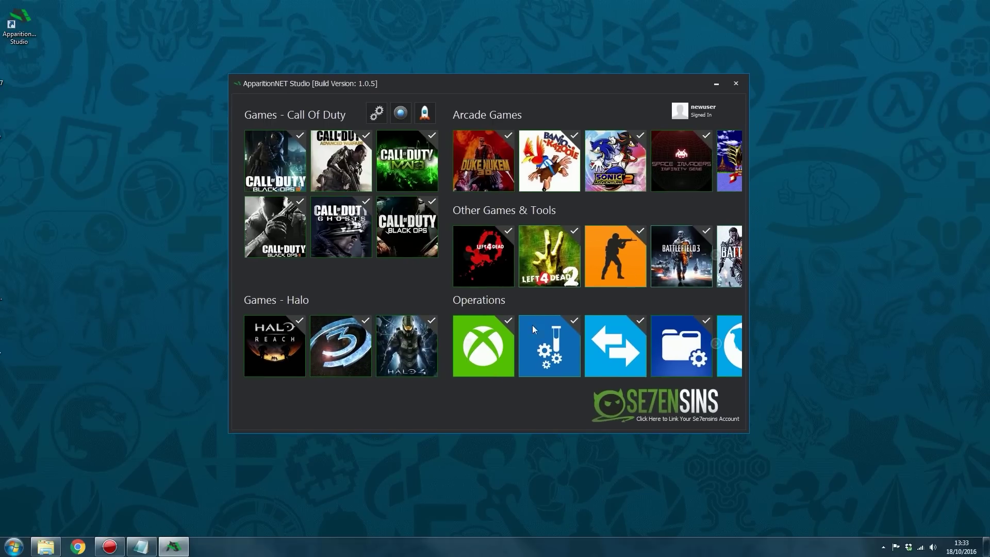
Try the Banjo-Kazooie tool, then open Settings from the extra Operations tiles to show My License
click(716, 344)
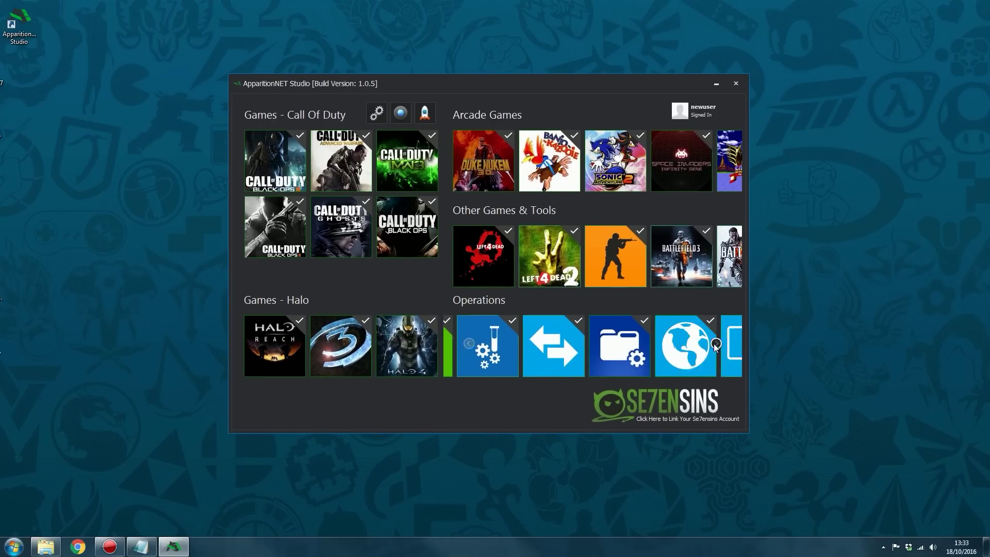
click(468, 344)
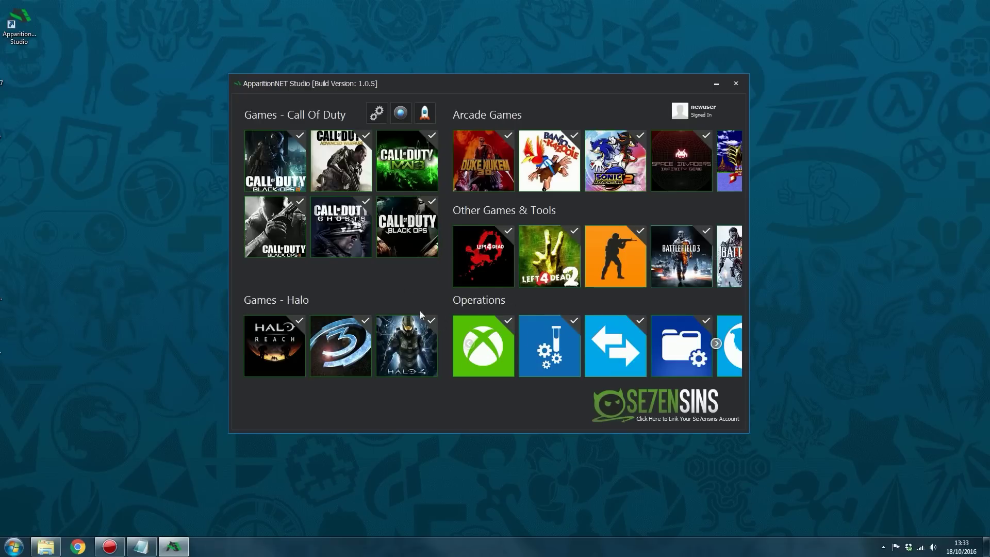
click(549, 163)
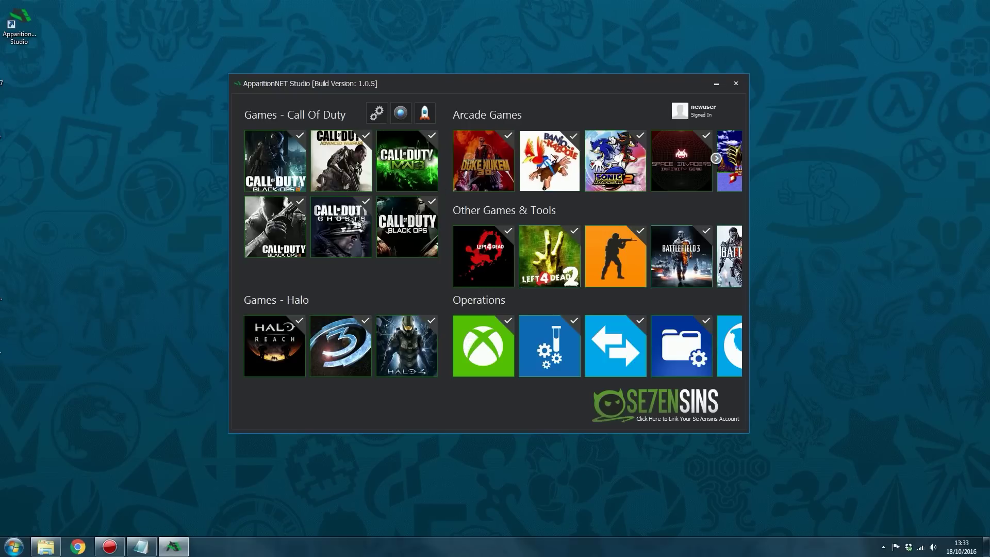
click(554, 164)
click(553, 164)
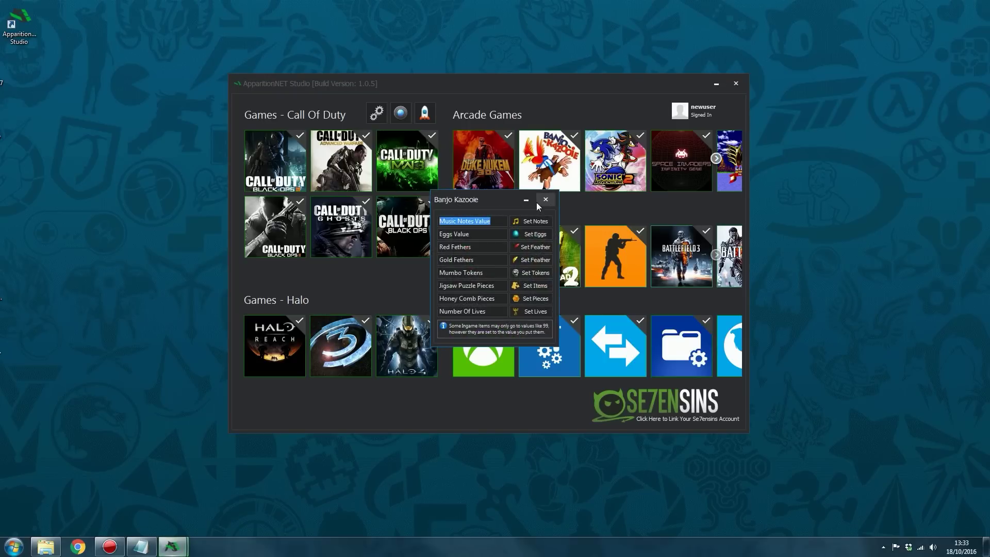
click(569, 171)
click(568, 172)
click(546, 196)
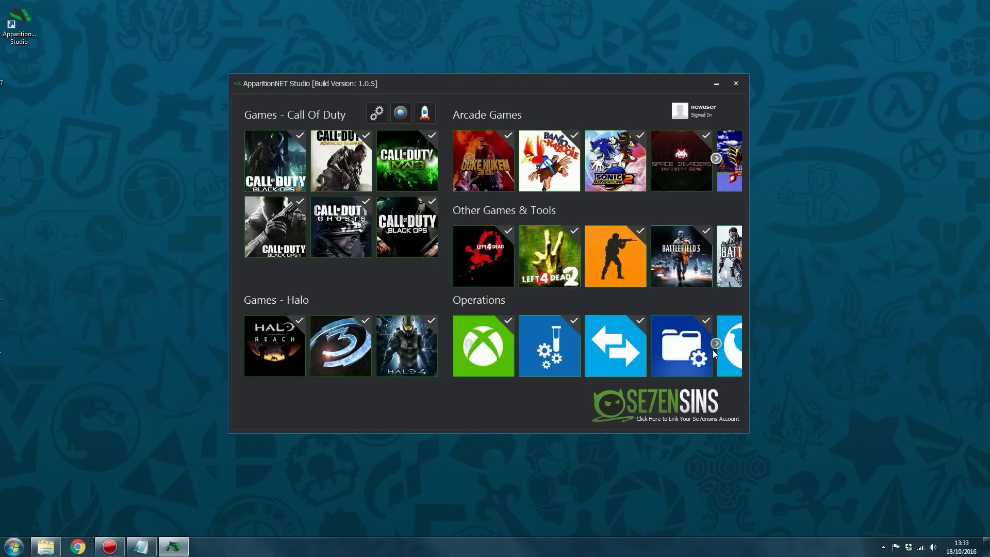
click(715, 344)
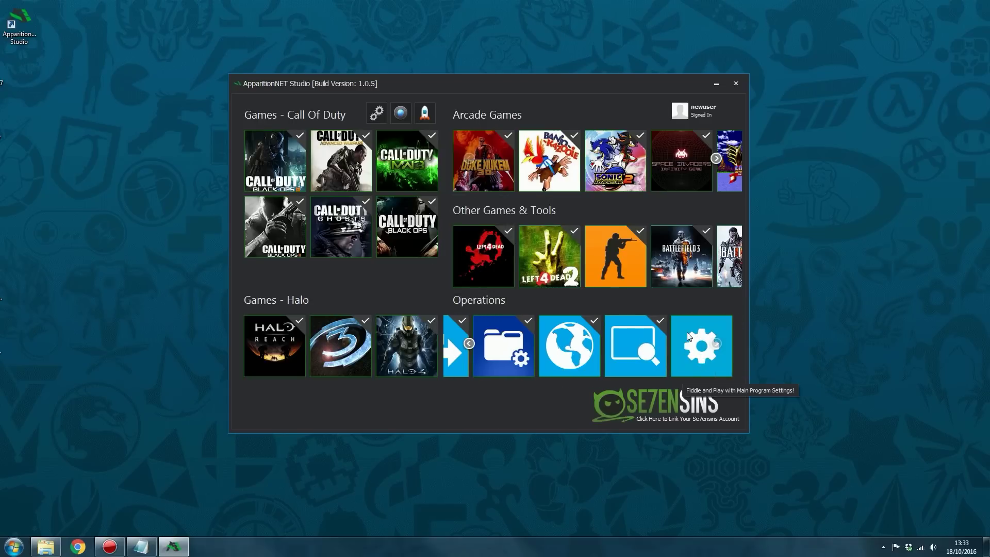
click(688, 333)
Log in to the Customer Panel, decline saving the password, review Account Settings, and sign out
drag(449, 174, 504, 153)
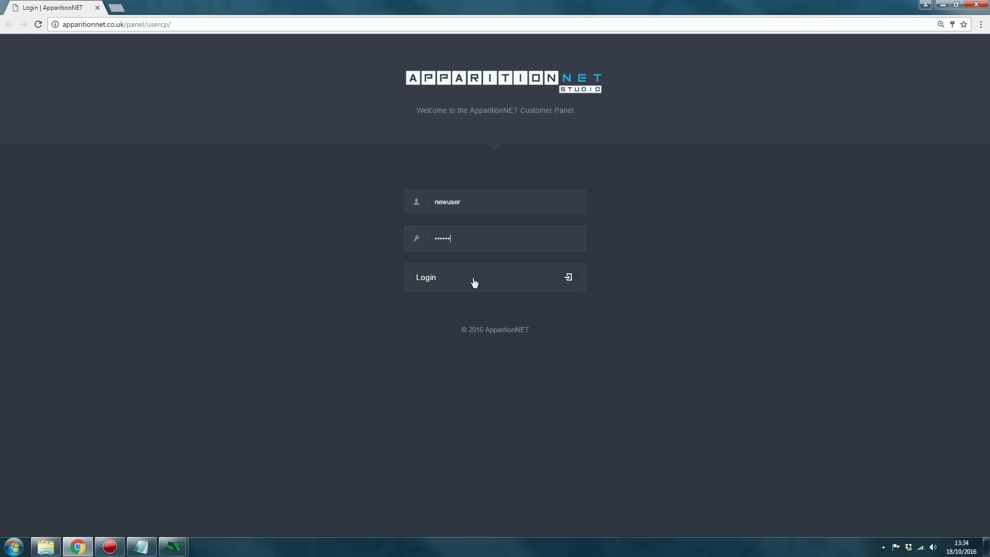
click(473, 280)
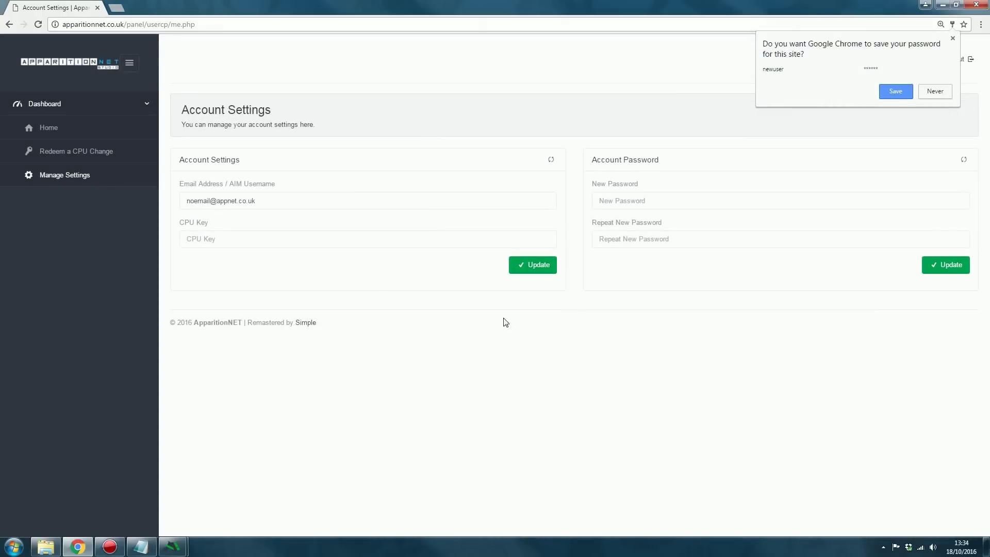
click(935, 91)
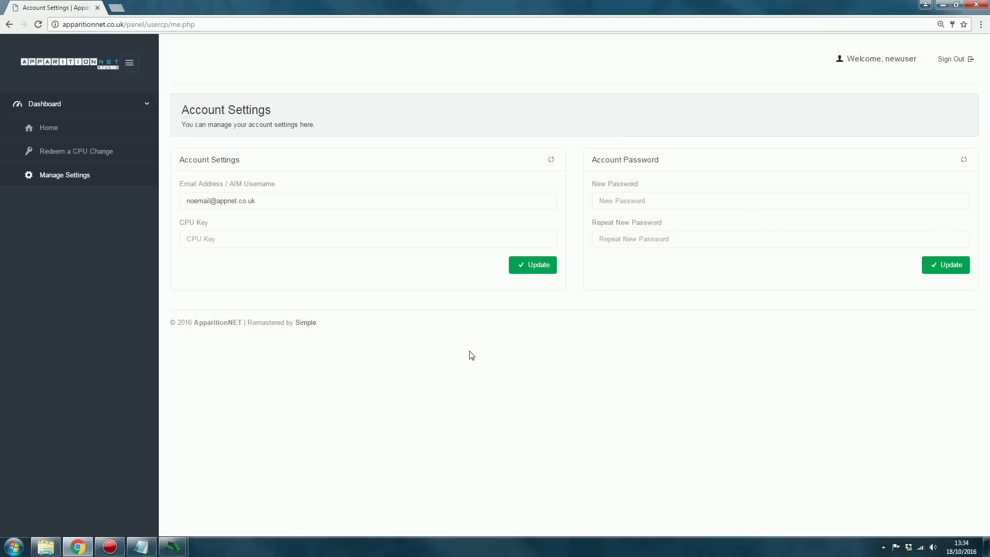
click(951, 61)
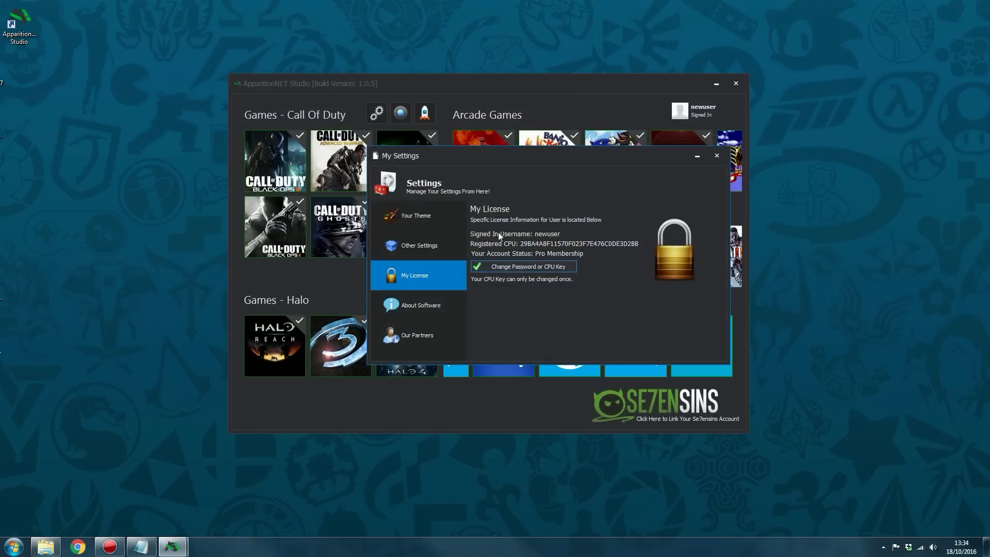
View the theme settings, close My Settings, and open and close the Banjo Kazooie value editor
click(433, 223)
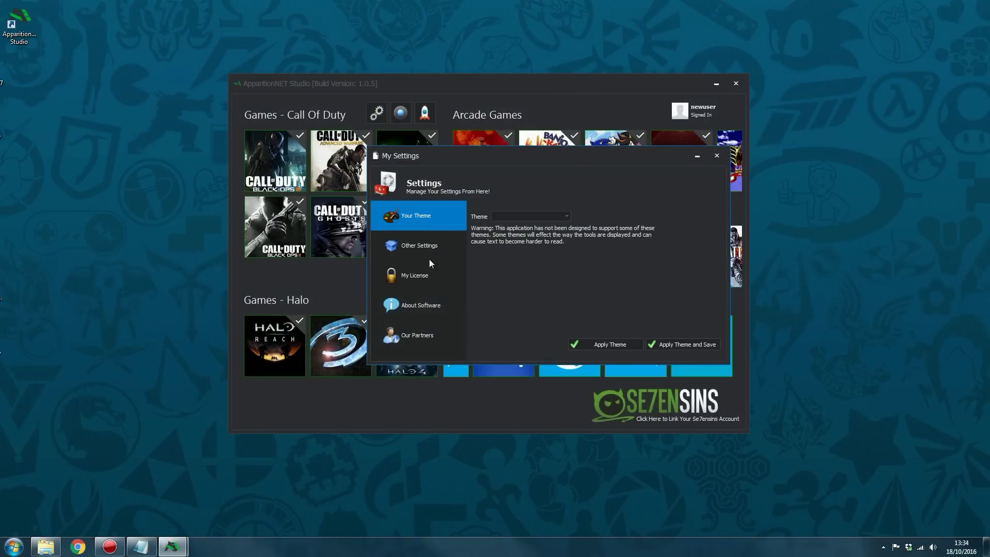
click(716, 156)
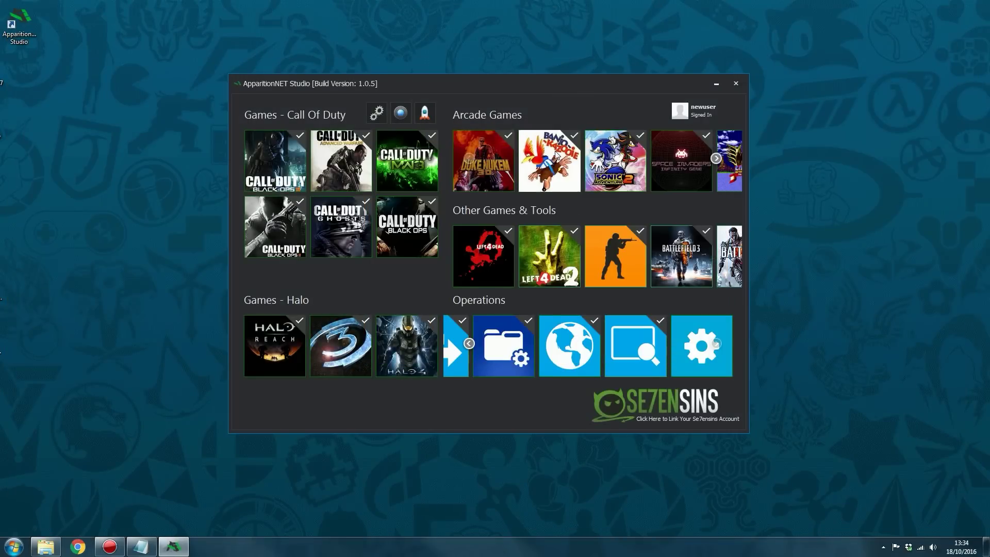
click(559, 189)
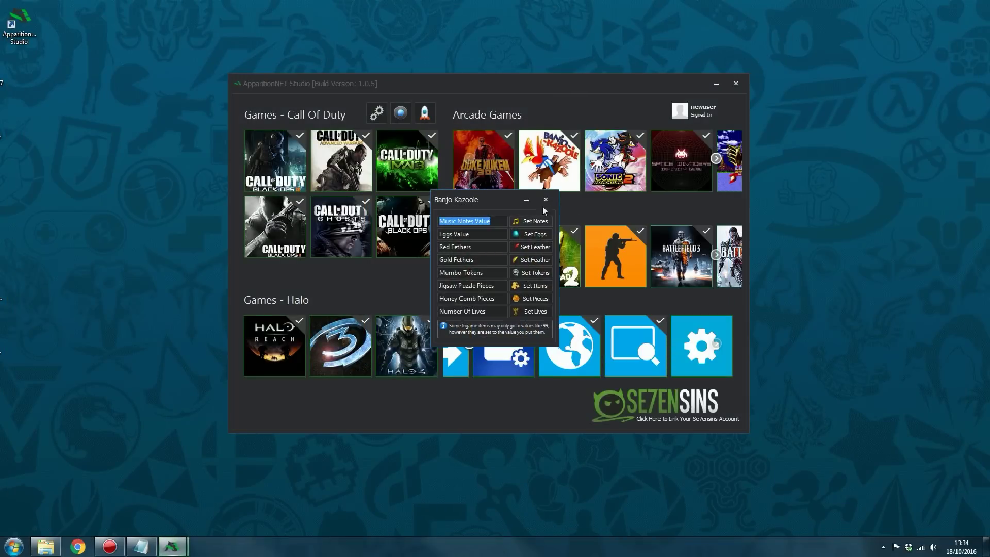
click(546, 199)
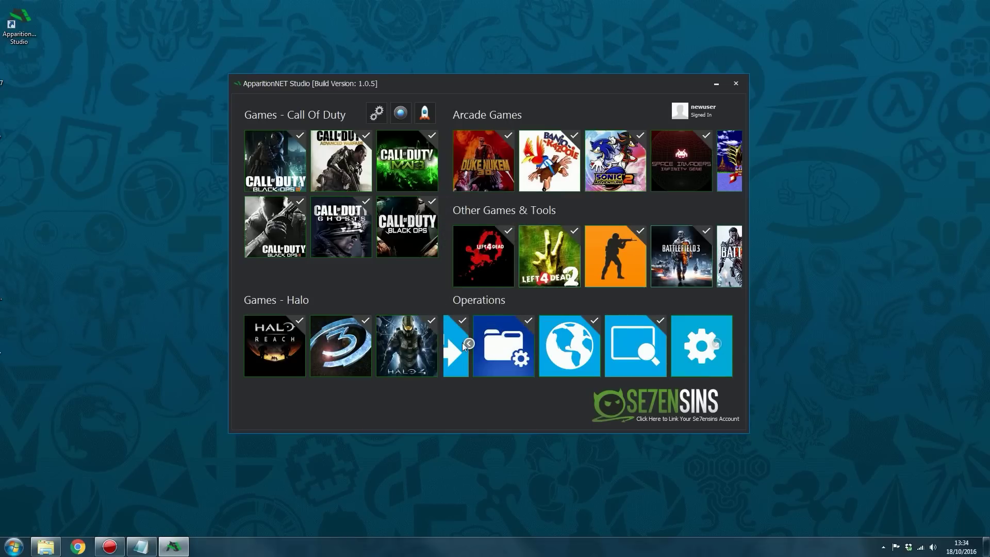
Show the Xbox and debugger tiles and open and close the File Explorer tool
click(469, 343)
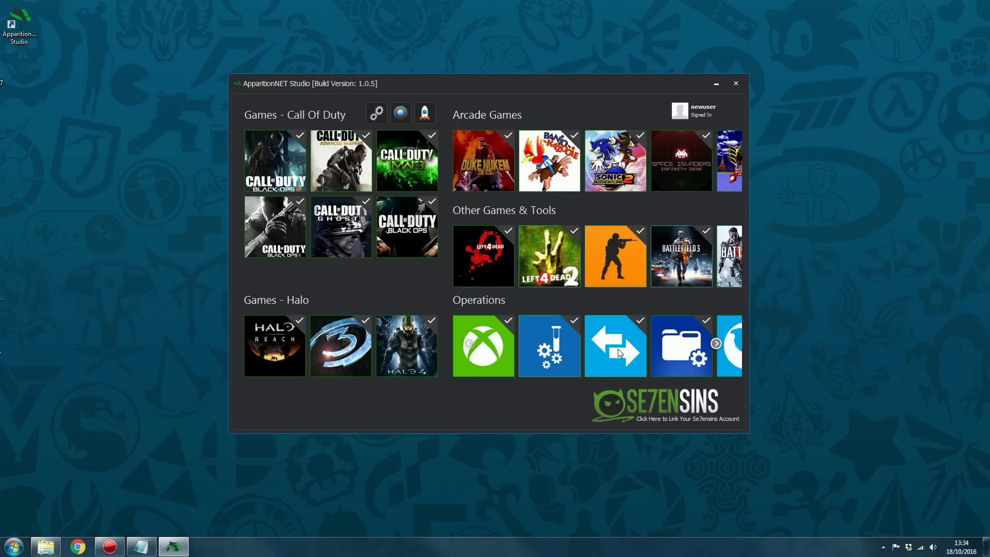
click(667, 339)
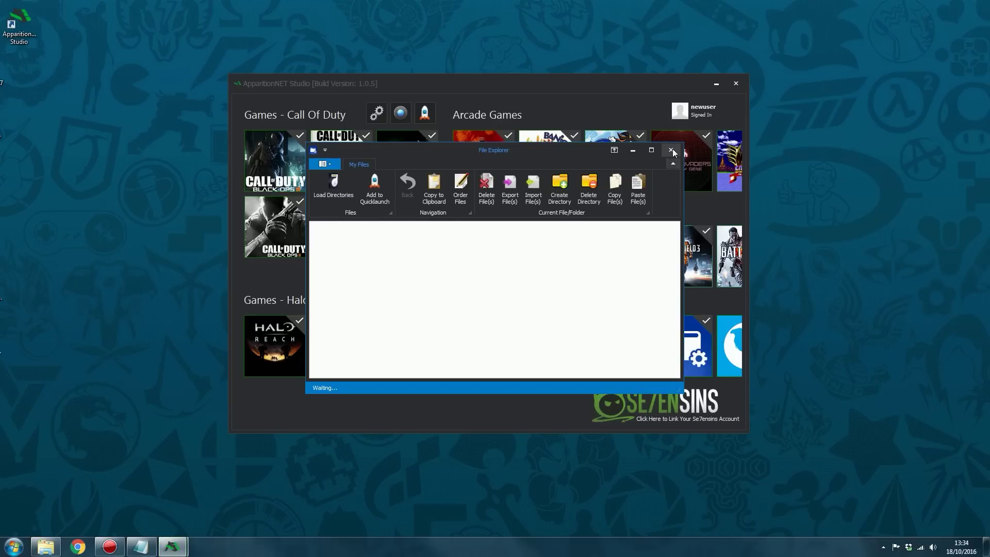
click(672, 149)
Open the Halo 3 tool, answer No to Auto Map Loader, close it, and reposition the window
click(340, 345)
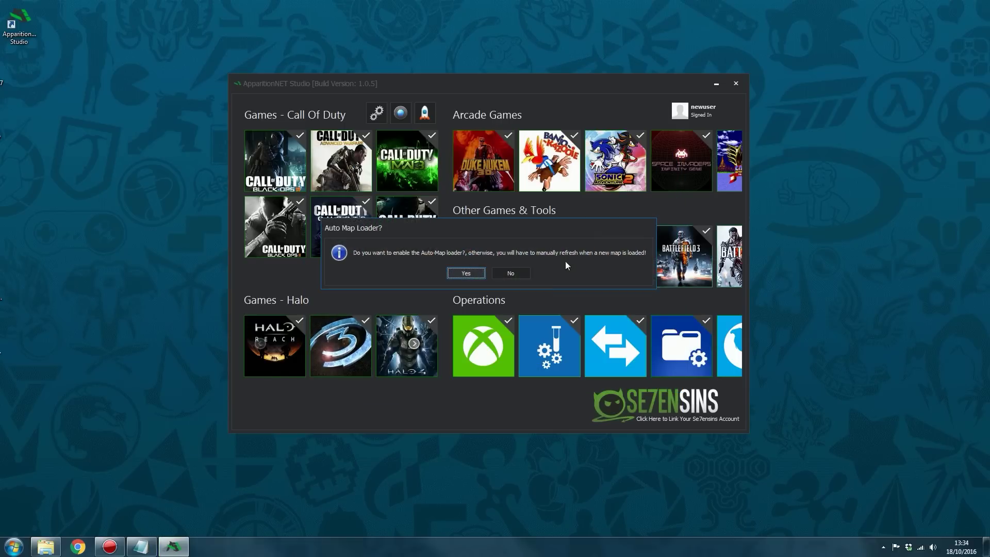
click(511, 270)
click(472, 267)
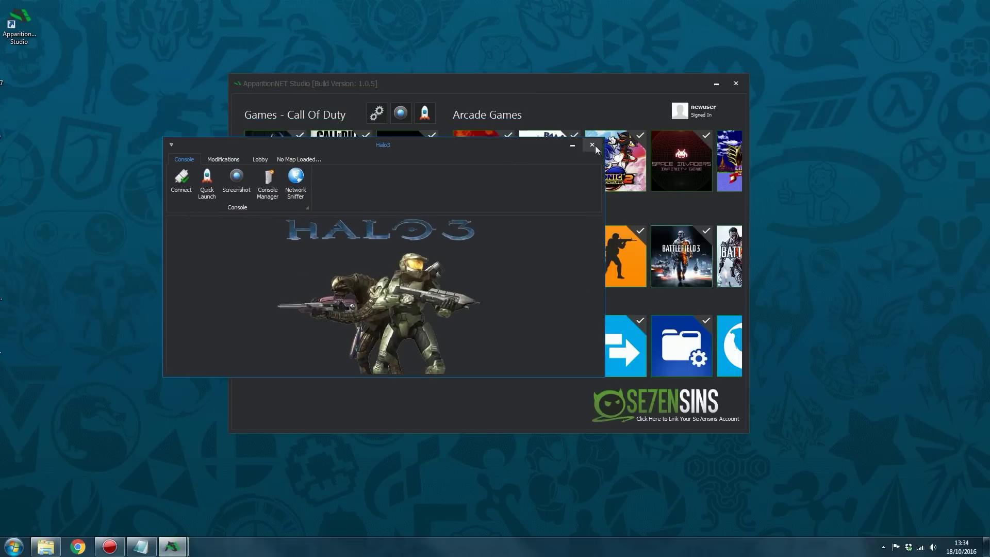
click(593, 145)
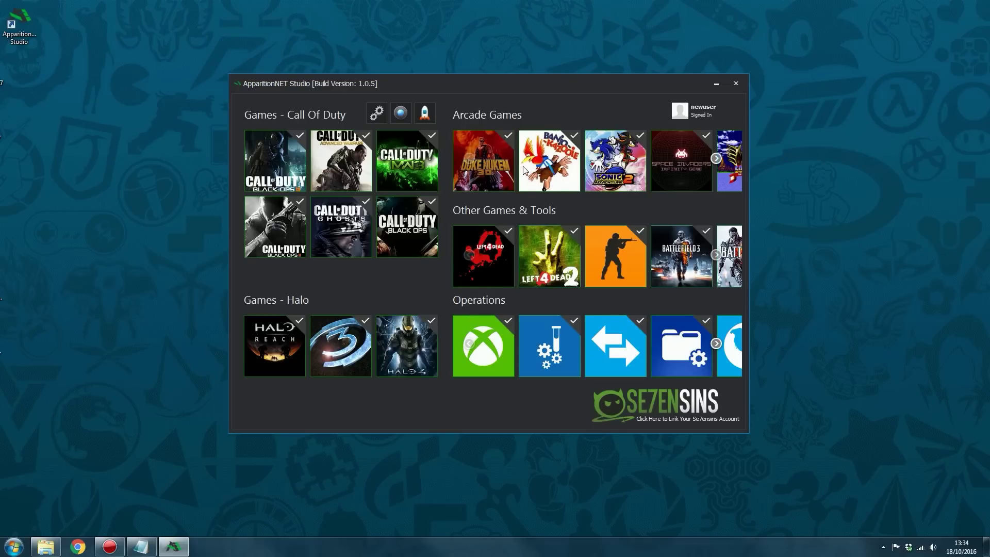
drag(491, 90, 470, 74)
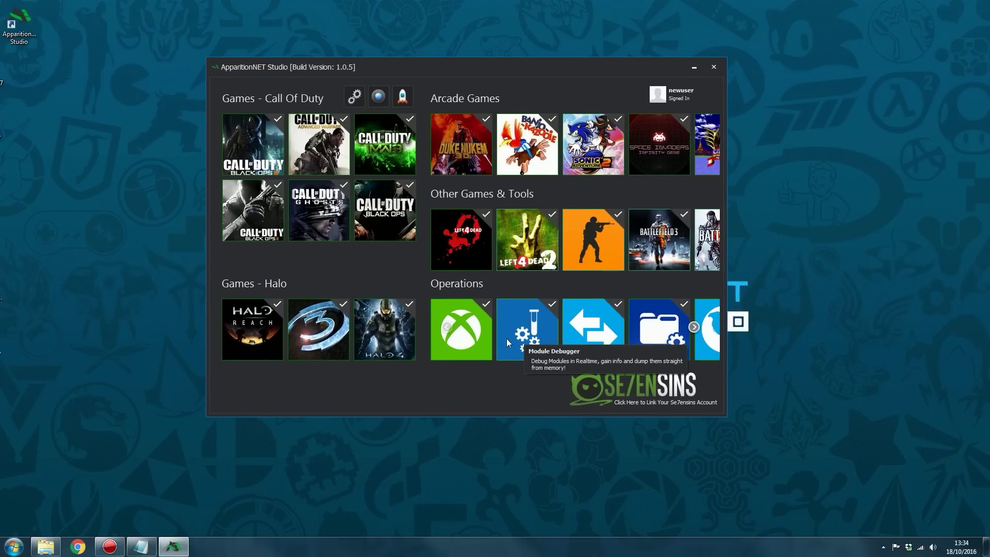
Connect to the Xbox 360 console at 192.168.137.91 in Console Manager, then close it
click(477, 317)
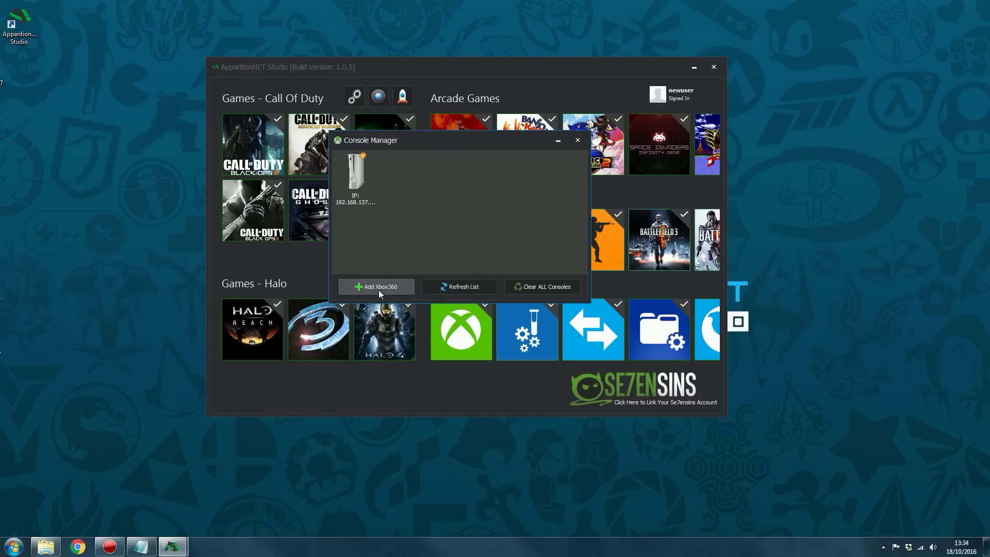
click(357, 198)
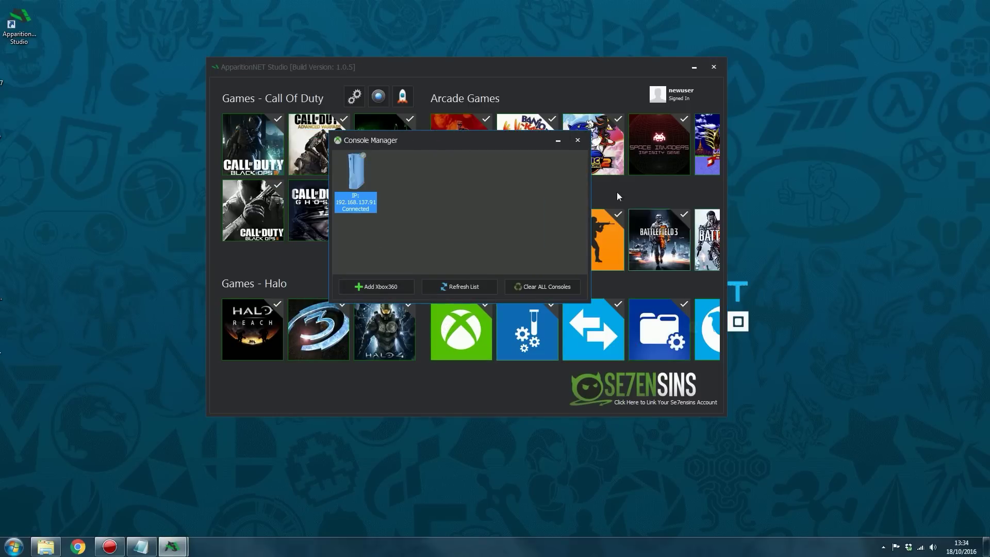
click(578, 140)
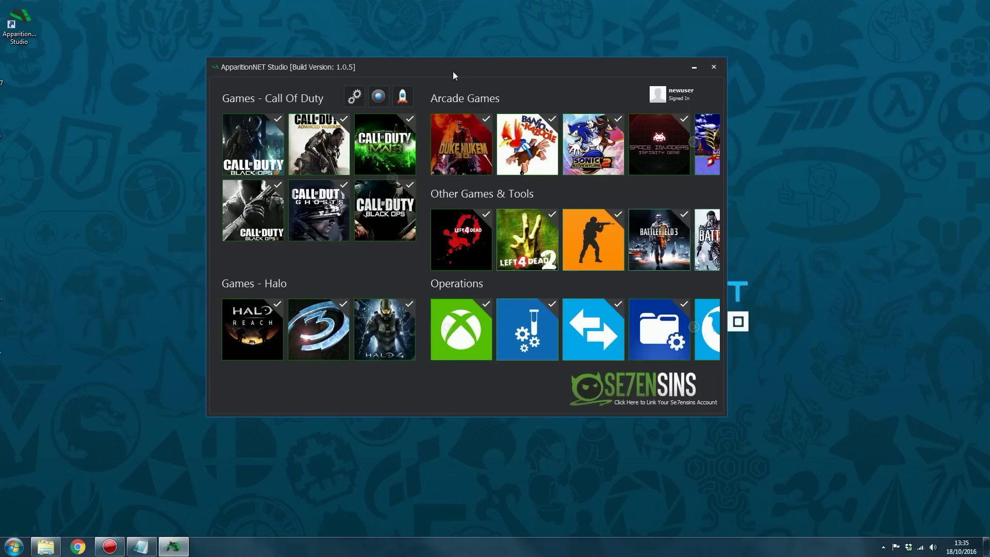
drag(452, 71, 478, 78)
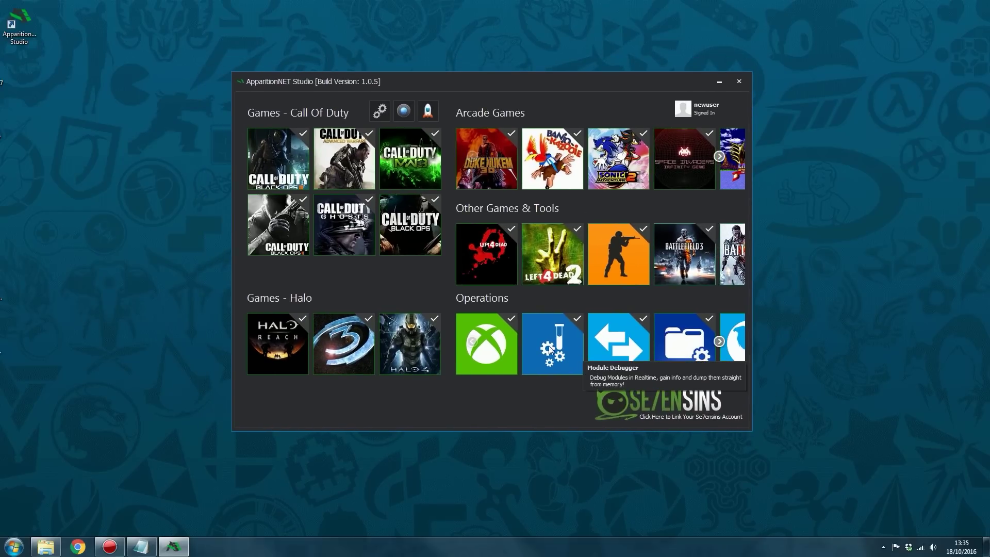
Reconnect to the listed Xbox 360 console in Console Manager once more, then close the manager
click(505, 339)
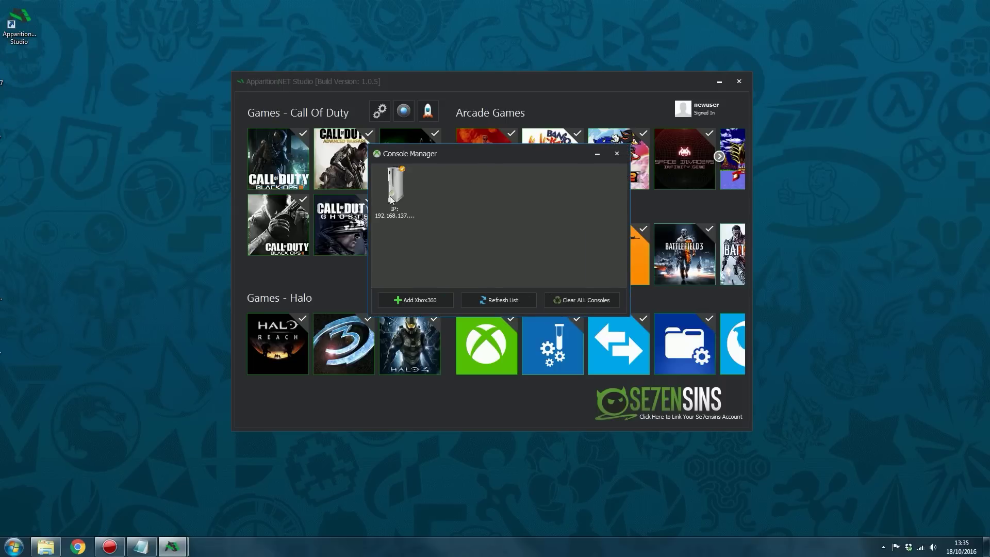
click(390, 196)
drag(465, 156, 465, 162)
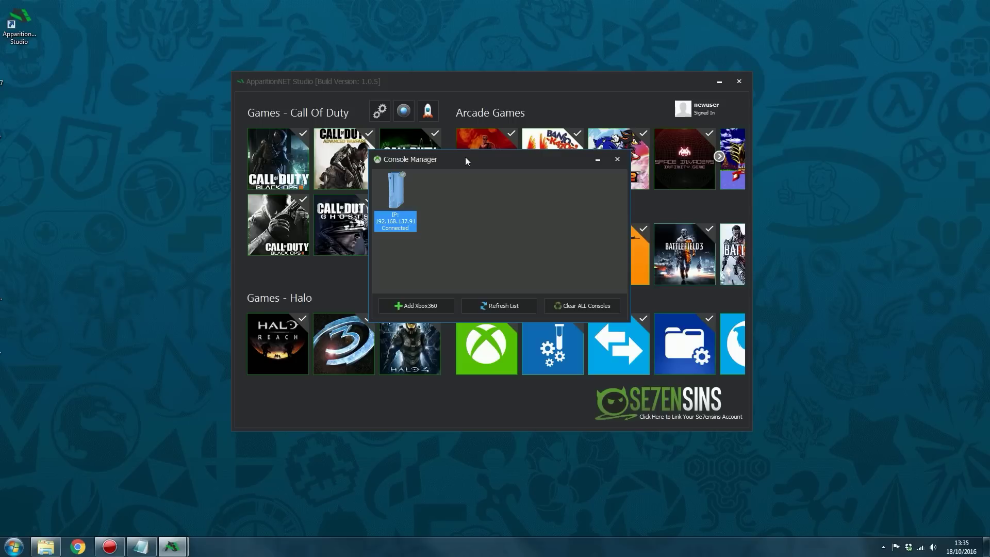
mouse_move(465, 157)
mouse_down()
mouse_move(479, 166)
mouse_move(466, 165)
mouse_up()
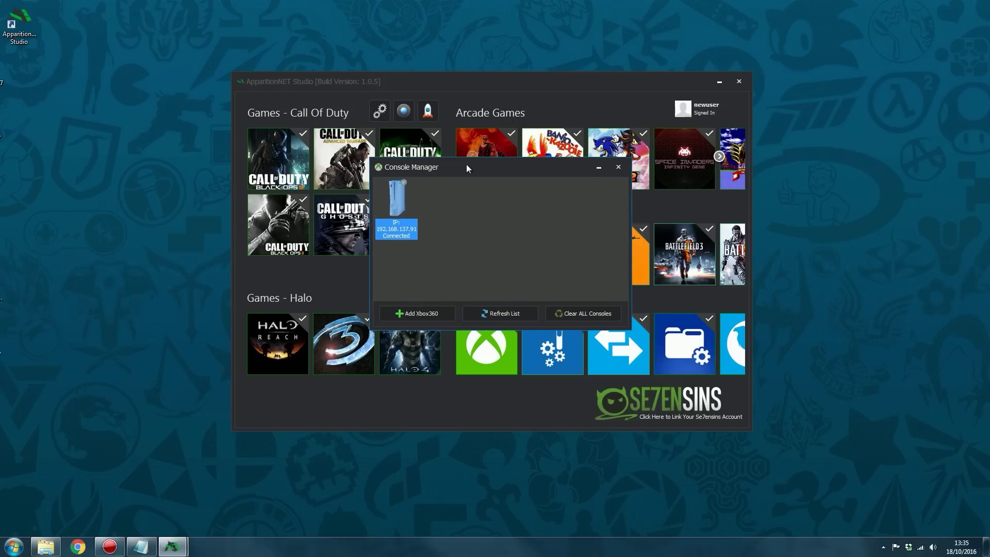
click(618, 166)
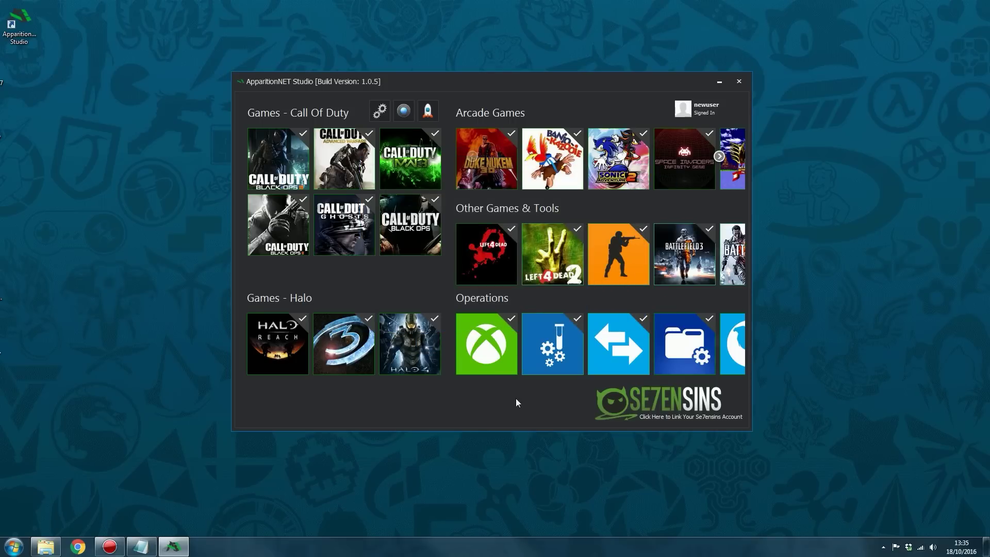
mouse_move(479, 92)
mouse_down()
mouse_move(524, 105)
mouse_move(480, 97)
mouse_up()
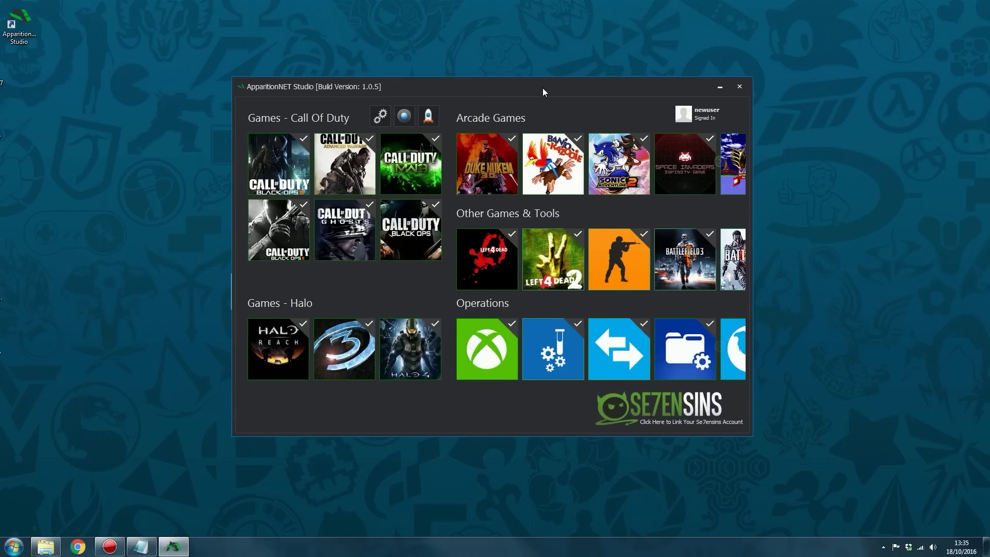
drag(542, 88, 543, 85)
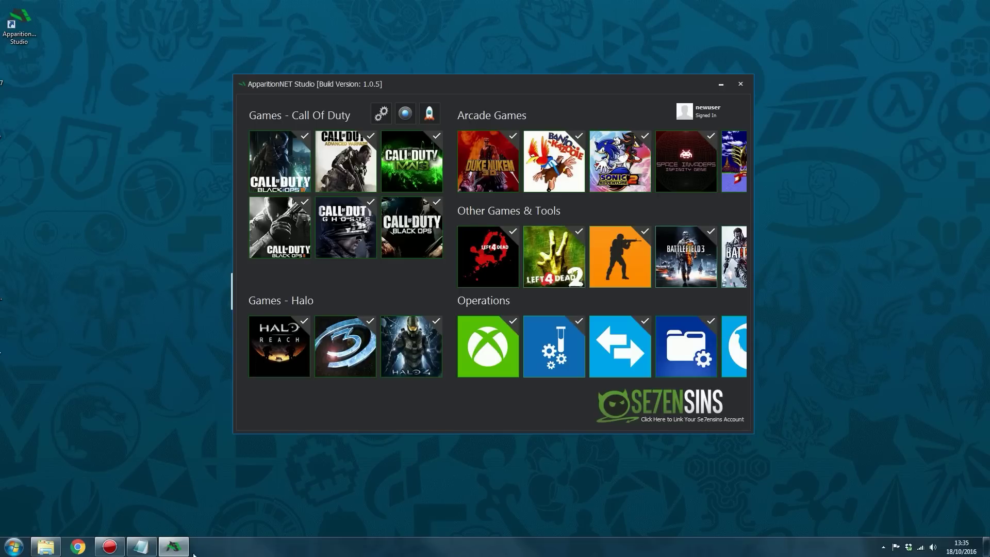
mouse_move(109, 549)
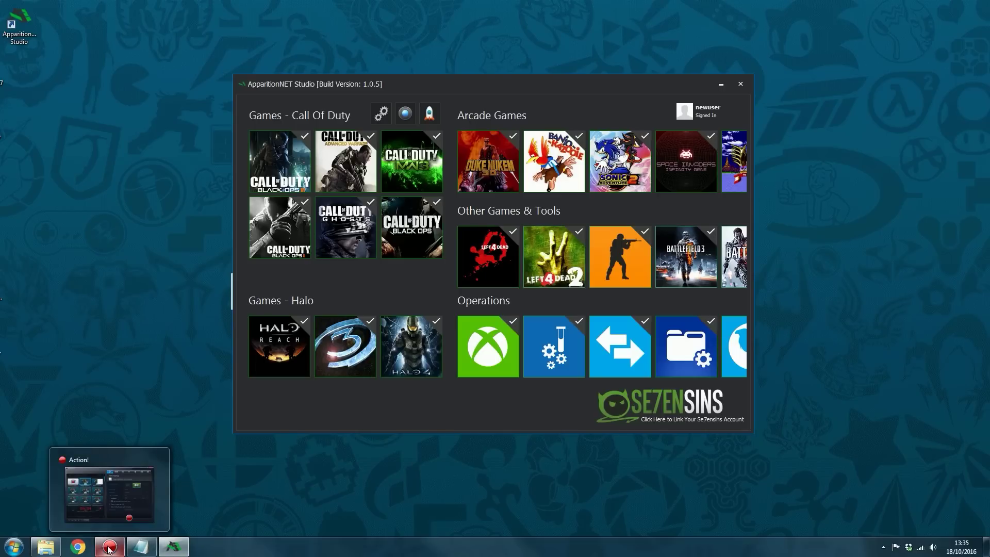